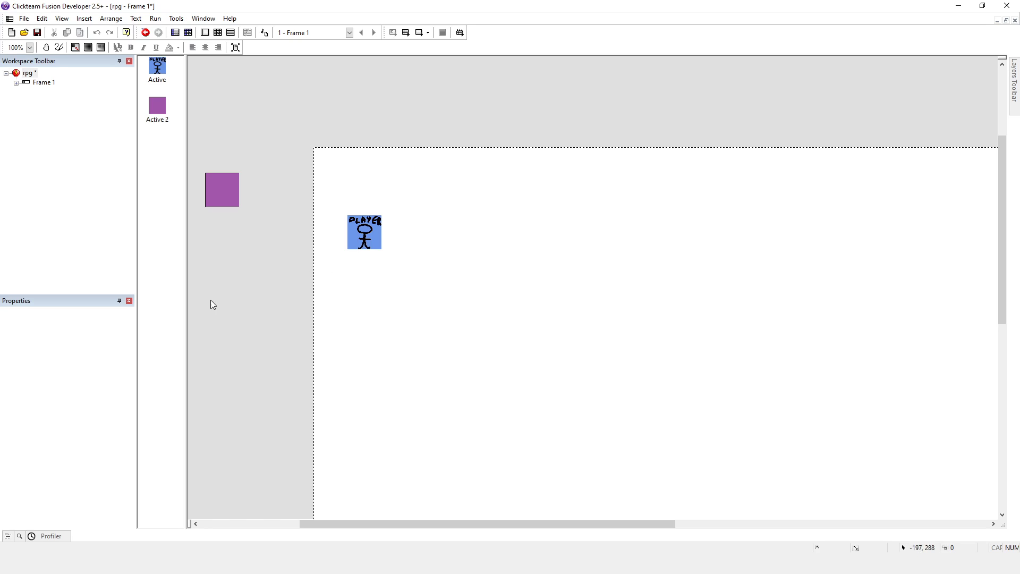
Step: Replace Frame 1's Virtual Width of 1920 with 50
left_click(35, 83)
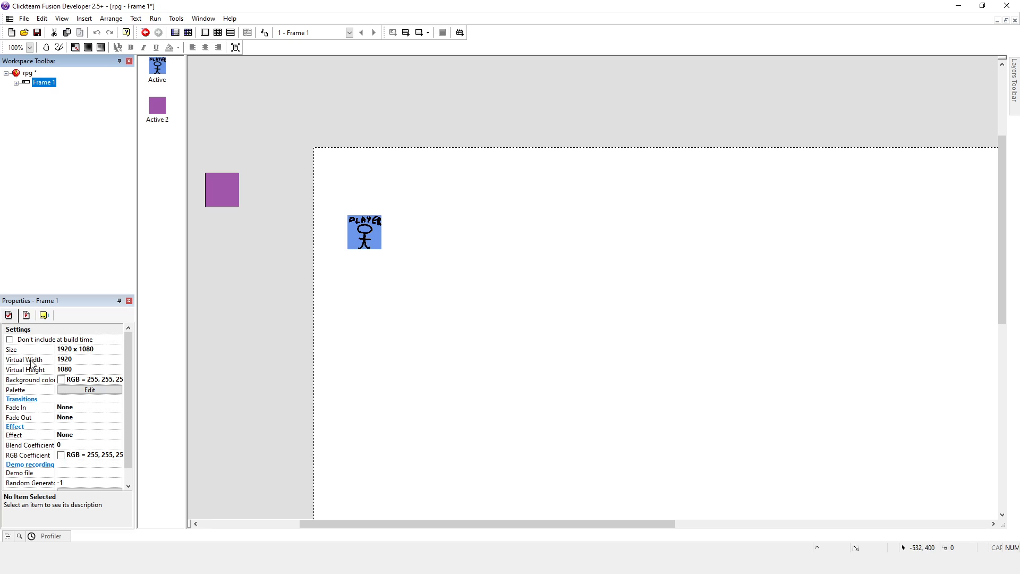
left_click(75, 360)
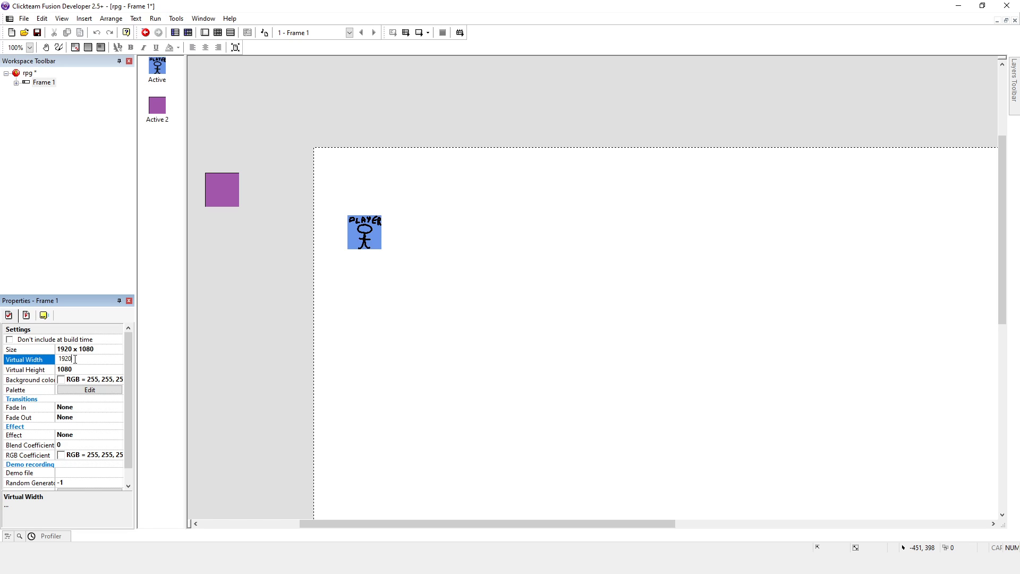
double_click(71, 359)
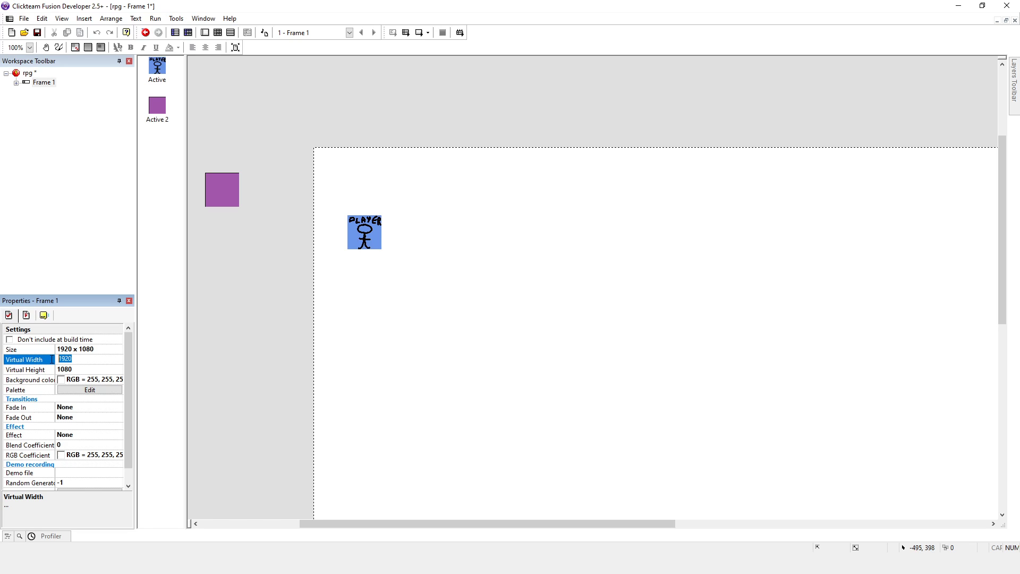
left_click(74, 359)
left_click_drag(75, 360, 60, 359)
type("50")
Step: Set Frame 1's Virtual Height to 50 and test-run the whole application
left_click(74, 369)
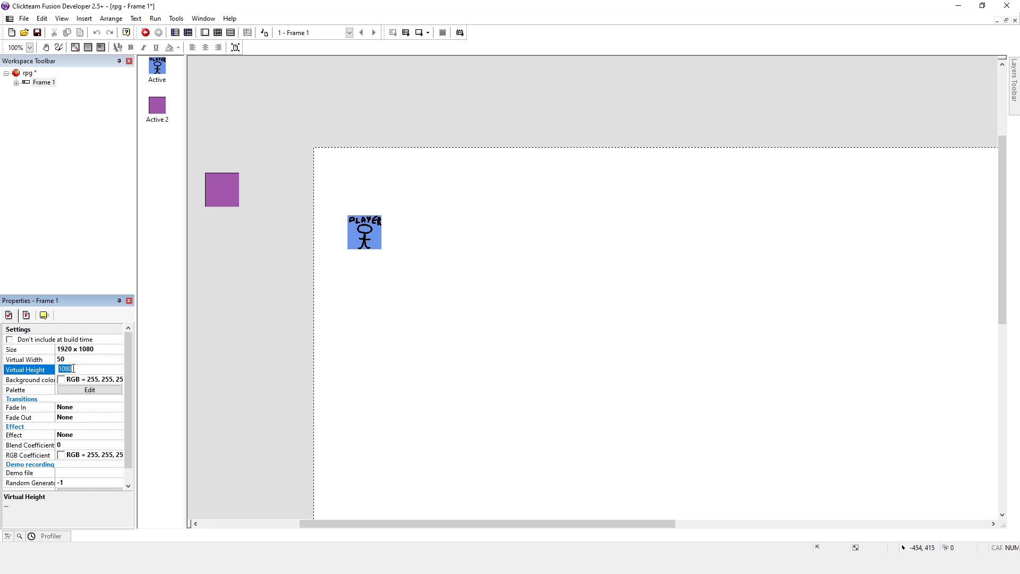
type("50")
left_click(200, 336)
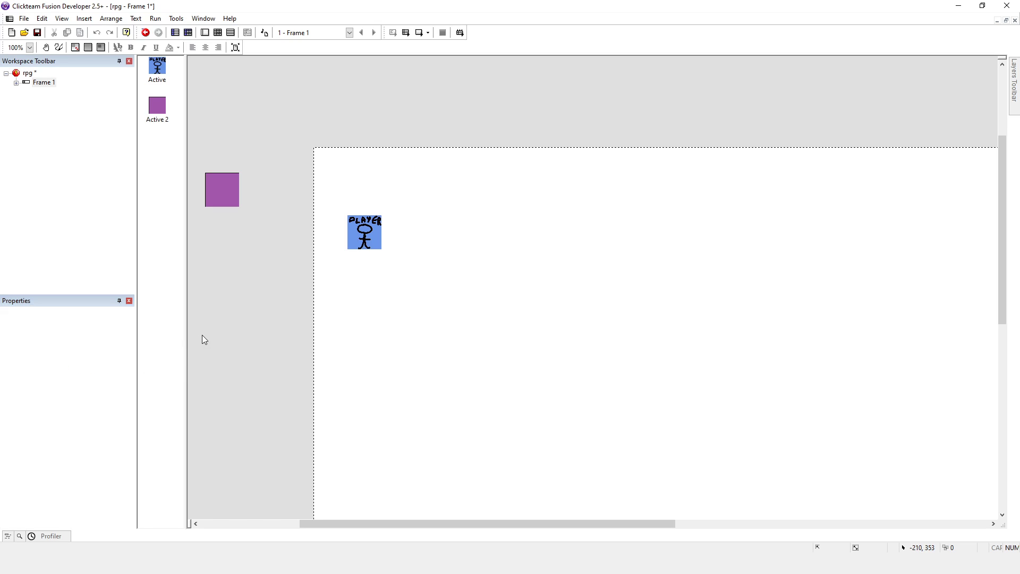
left_click(155, 18)
left_click(170, 40)
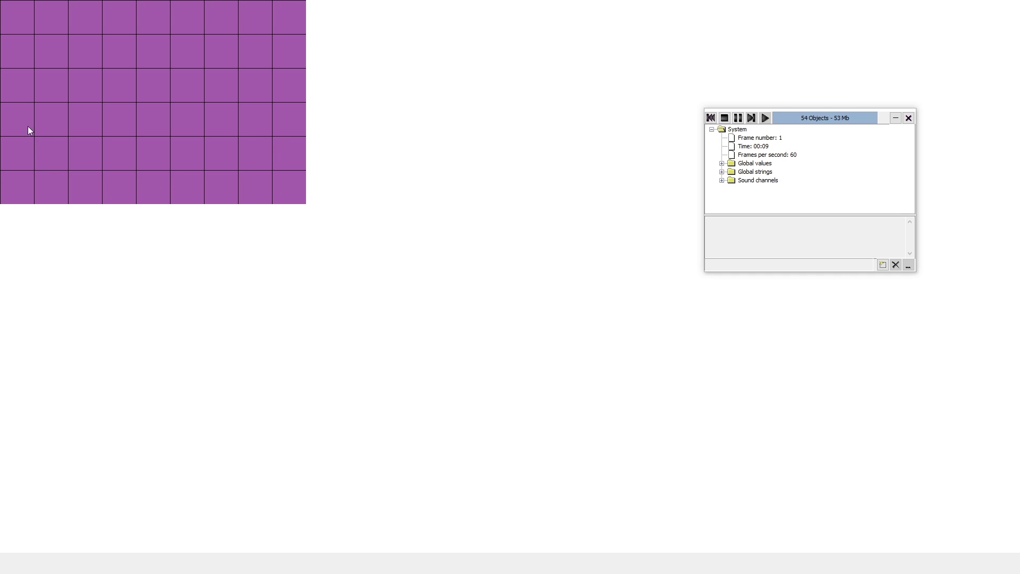
Step: Stop the test run and change Frame 1's virtual width and height to 1 x 1
left_click(724, 118)
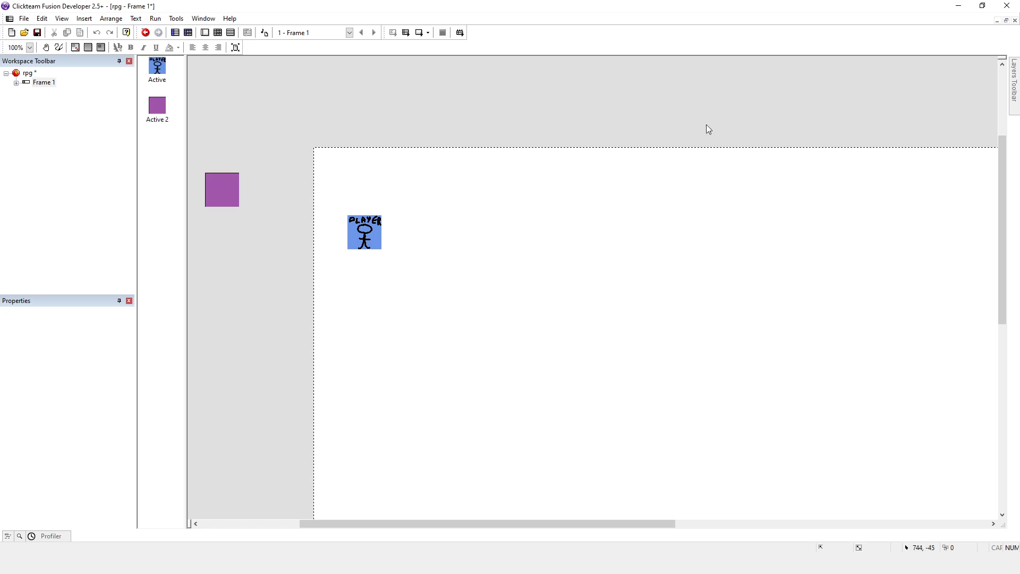
left_click(46, 83)
left_click(73, 349)
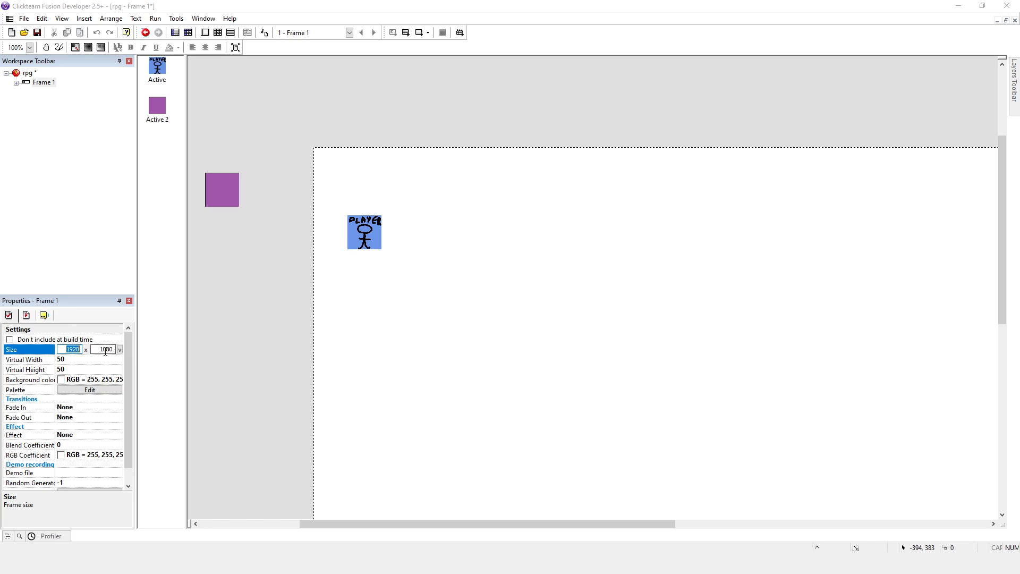
left_click(93, 360)
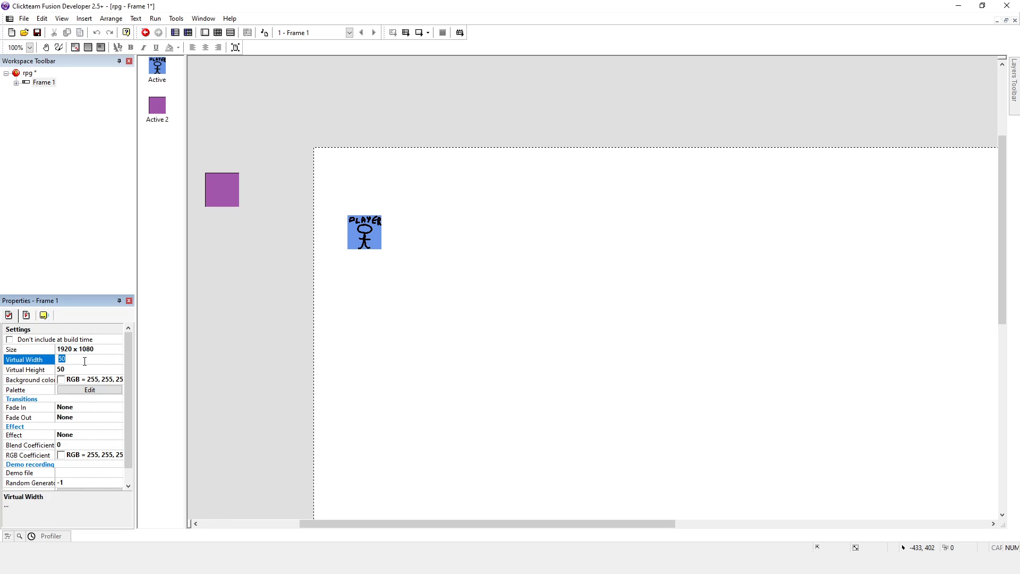
type("1")
left_click(82, 369)
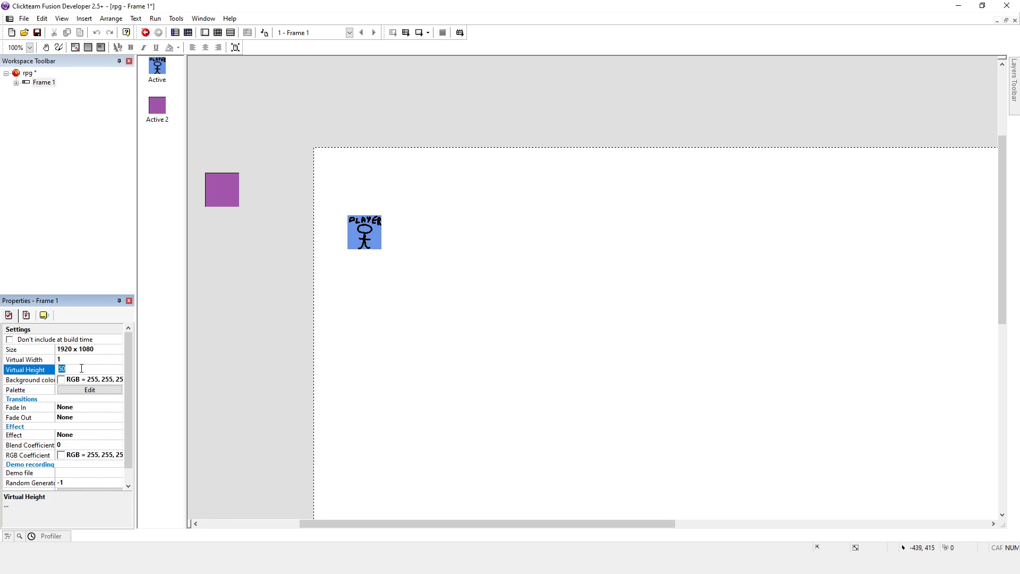
left_click(94, 360)
left_click(155, 18)
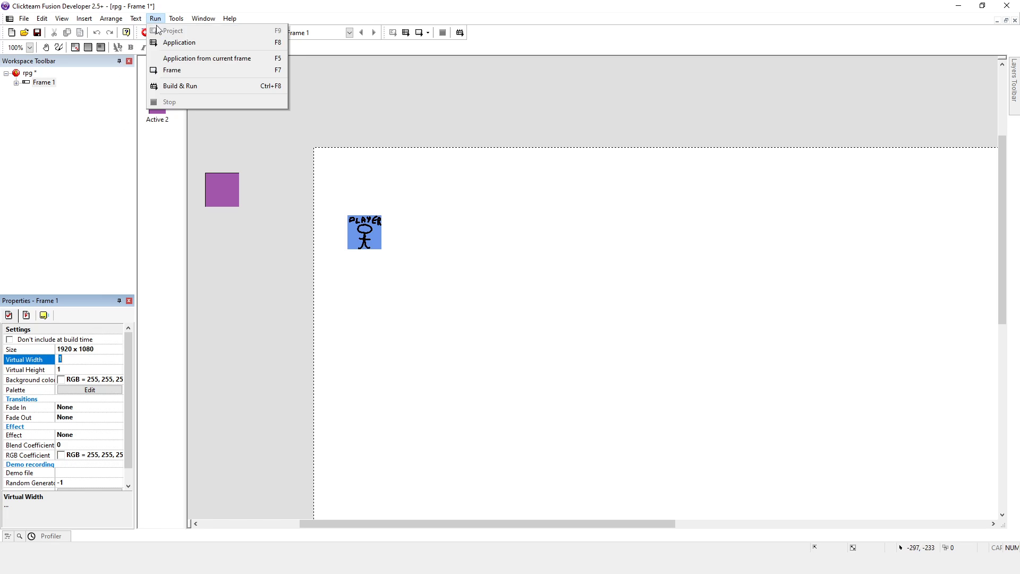
left_click(165, 43)
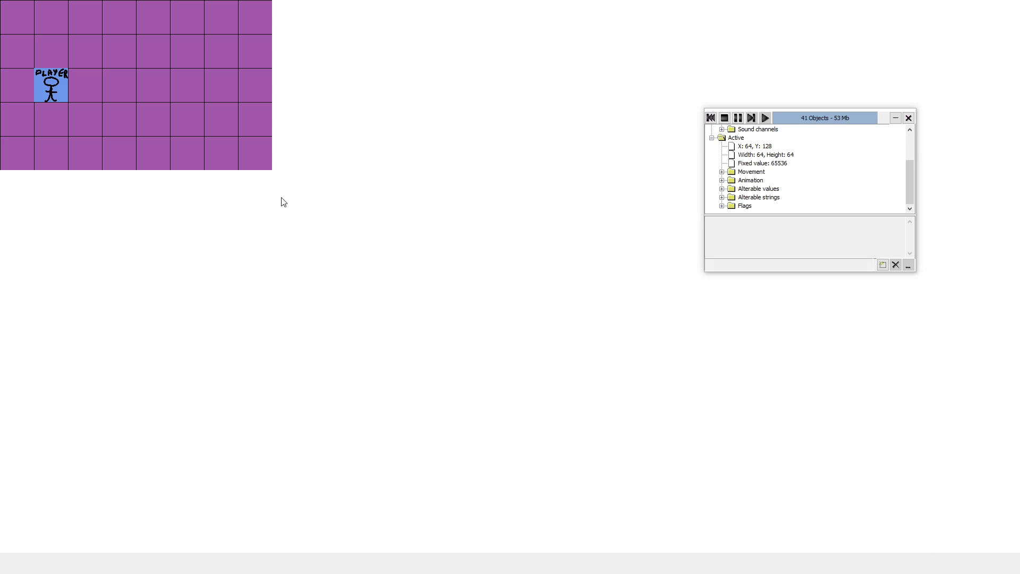
key("Up")
key("Right")
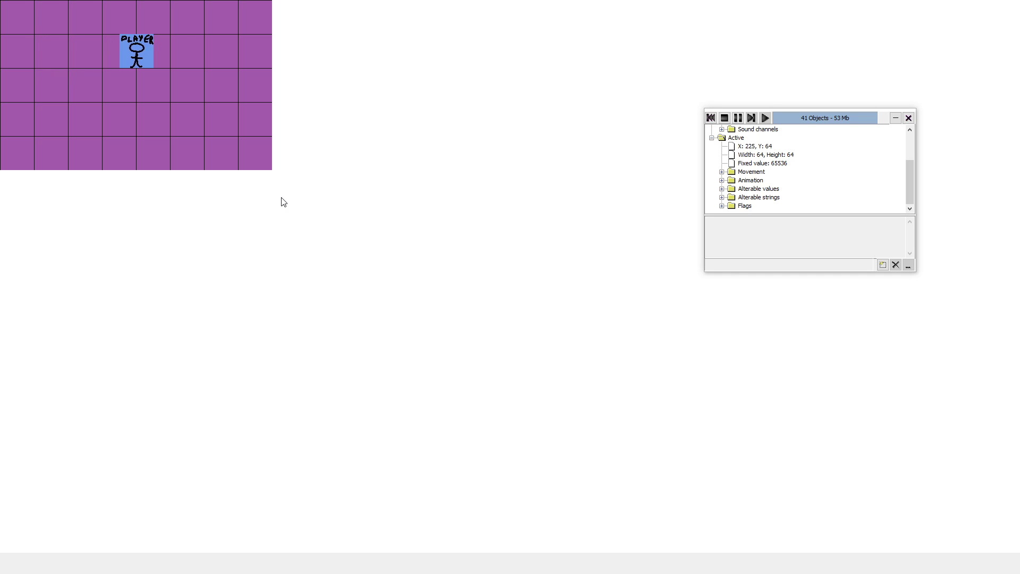
key("Right")
key("Down")
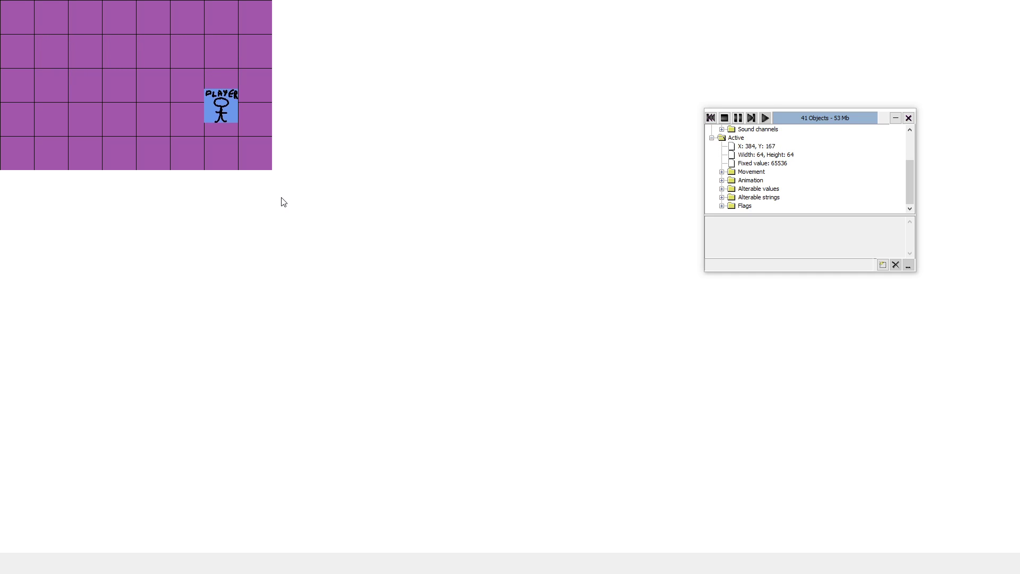
key("Down")
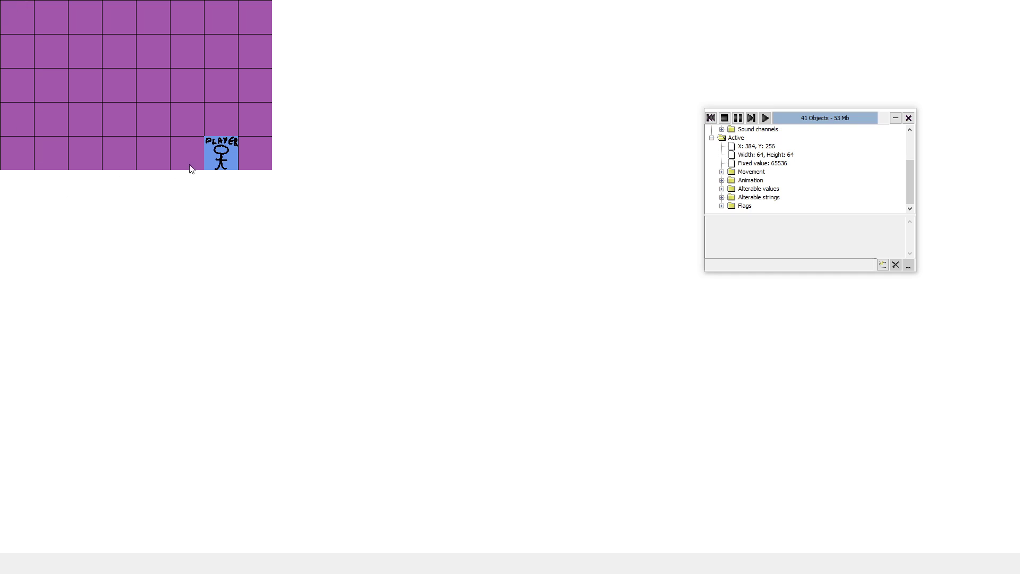
key("Left")
key("Left")
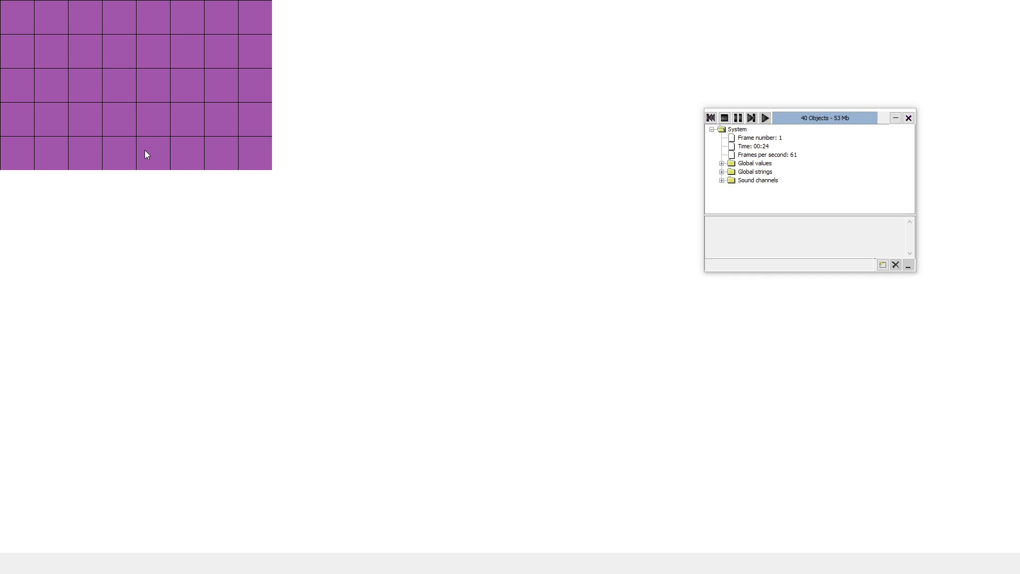
left_click(725, 118)
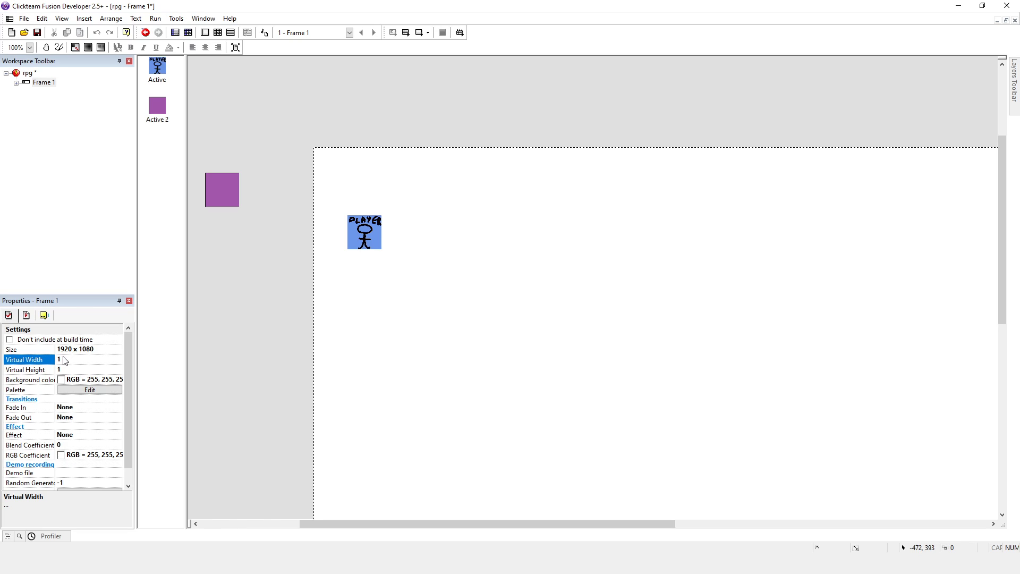
Step: Enter Virtual Width 3840 and Virtual Height 2160 in Frame 1's Properties
left_click(63, 358)
type("3840")
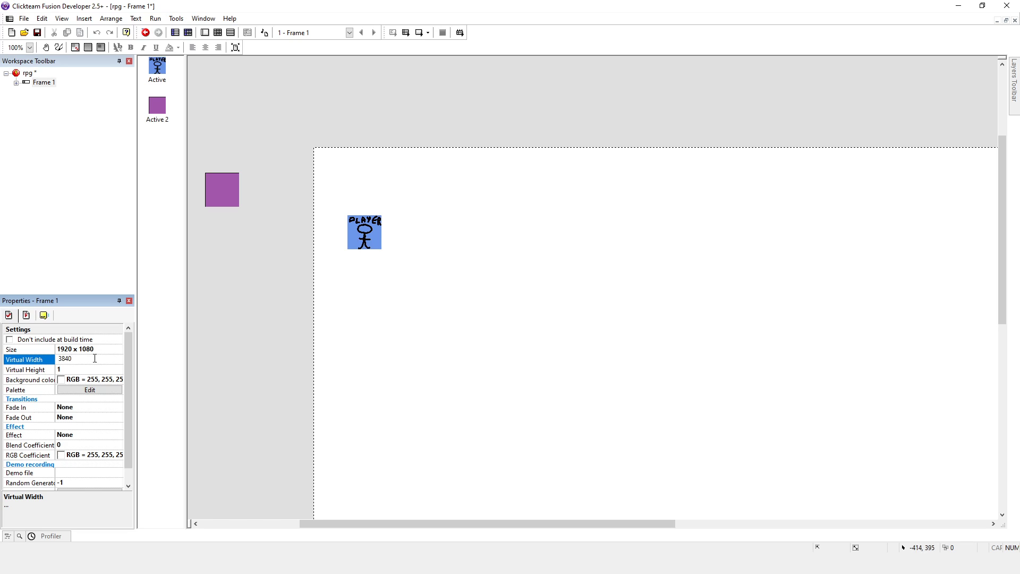
left_click(86, 365)
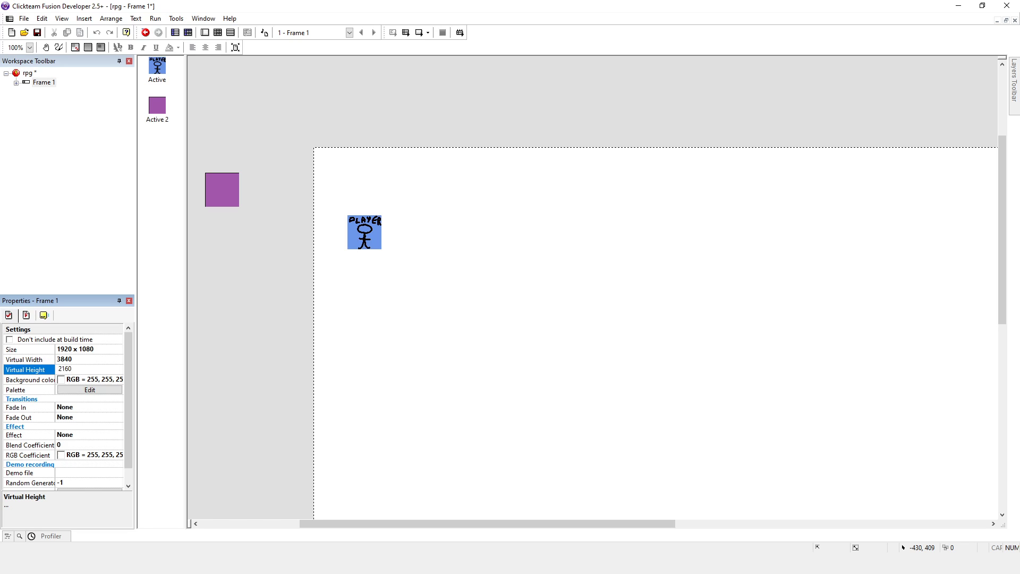
left_click(252, 324)
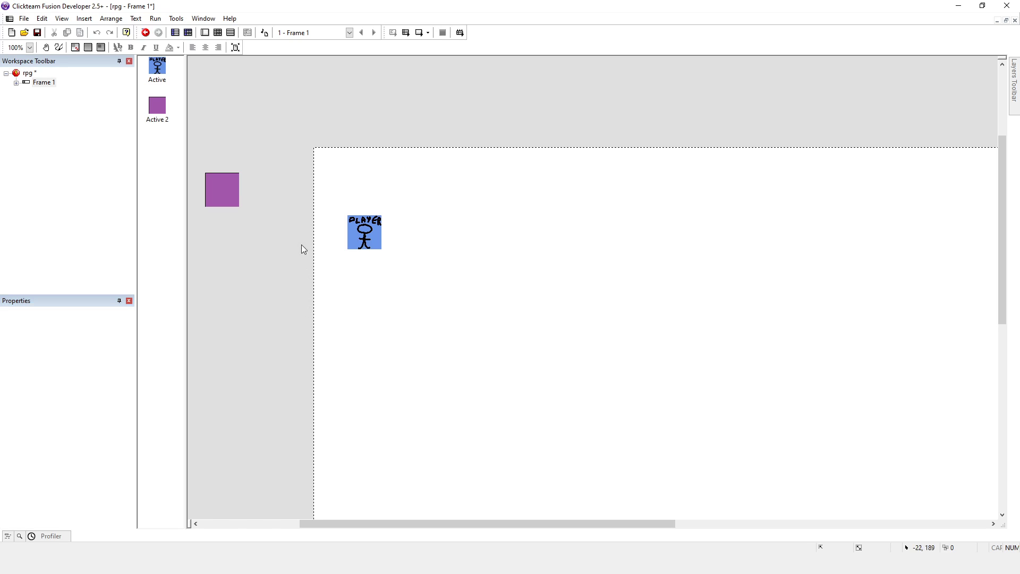
left_click(155, 18)
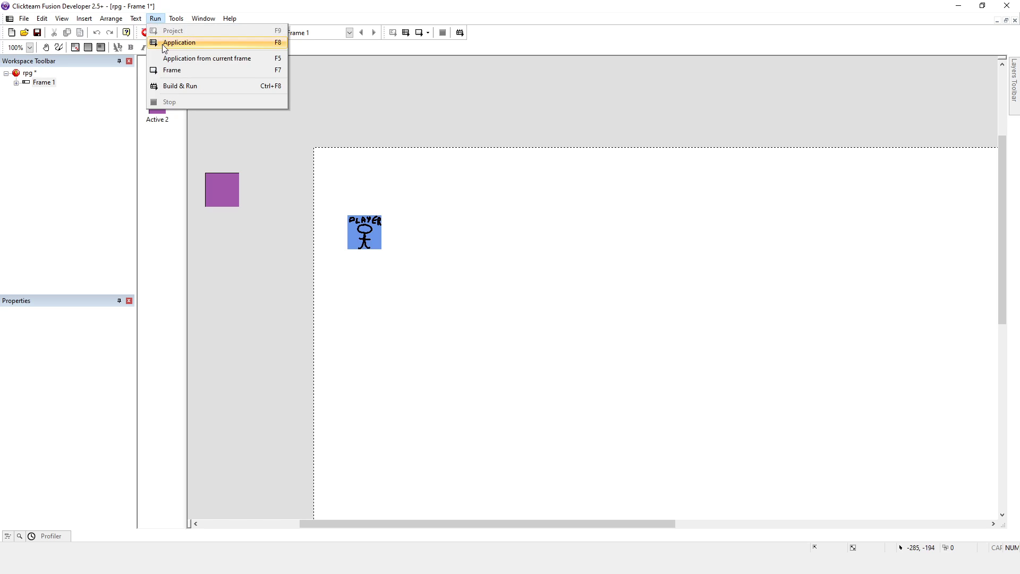
left_click(162, 44)
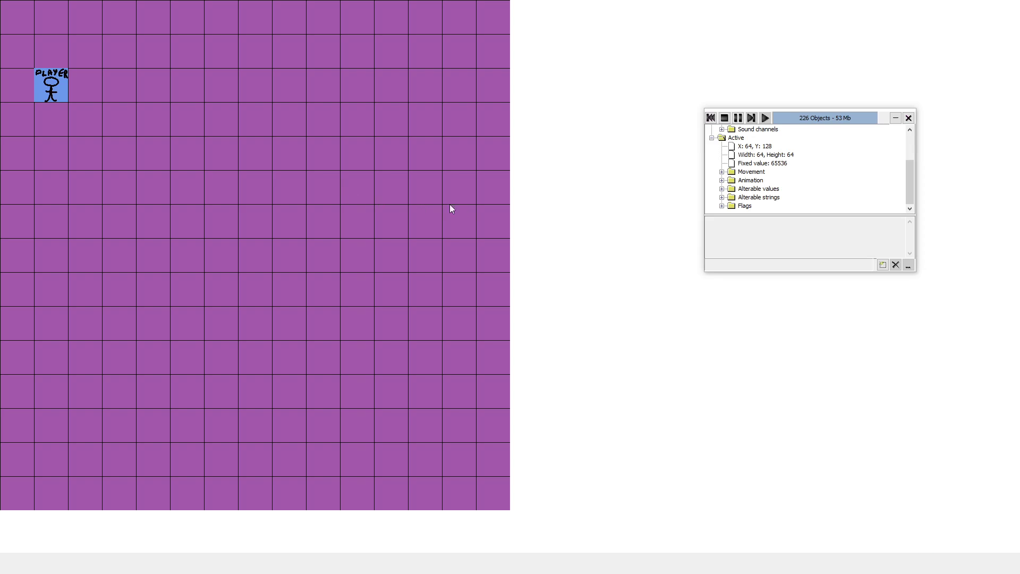
key("Down")
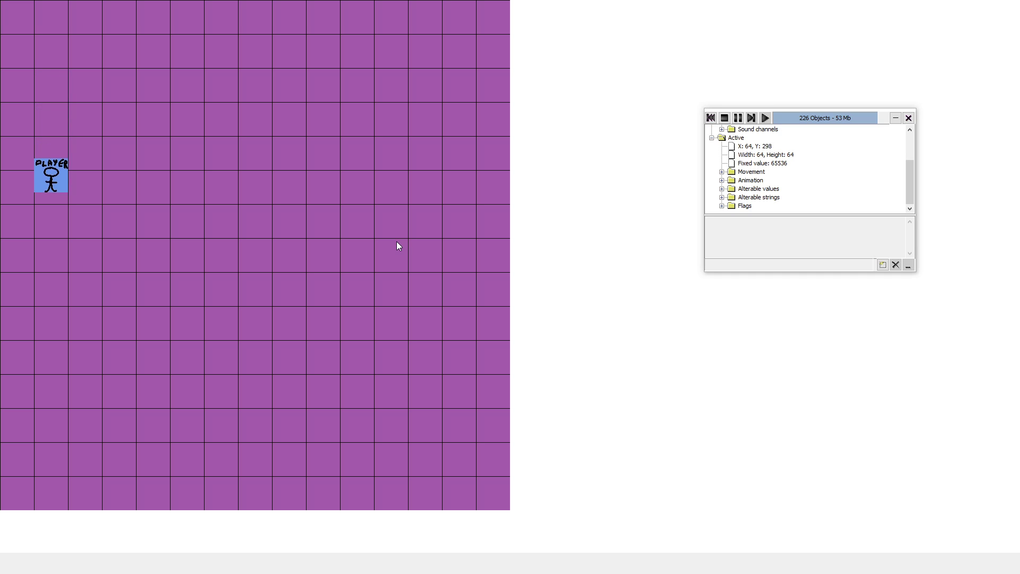
key("Down")
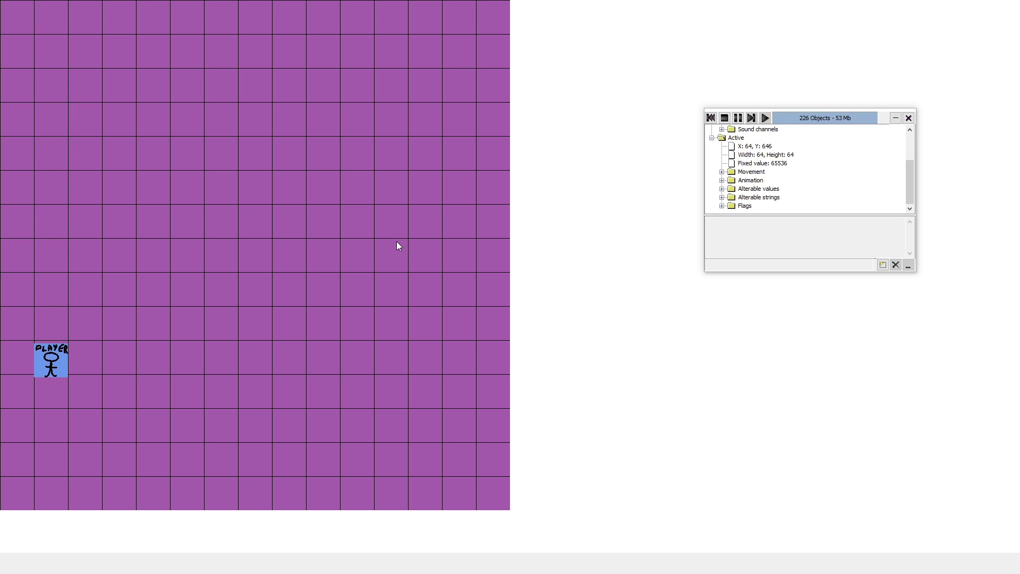
key("Down")
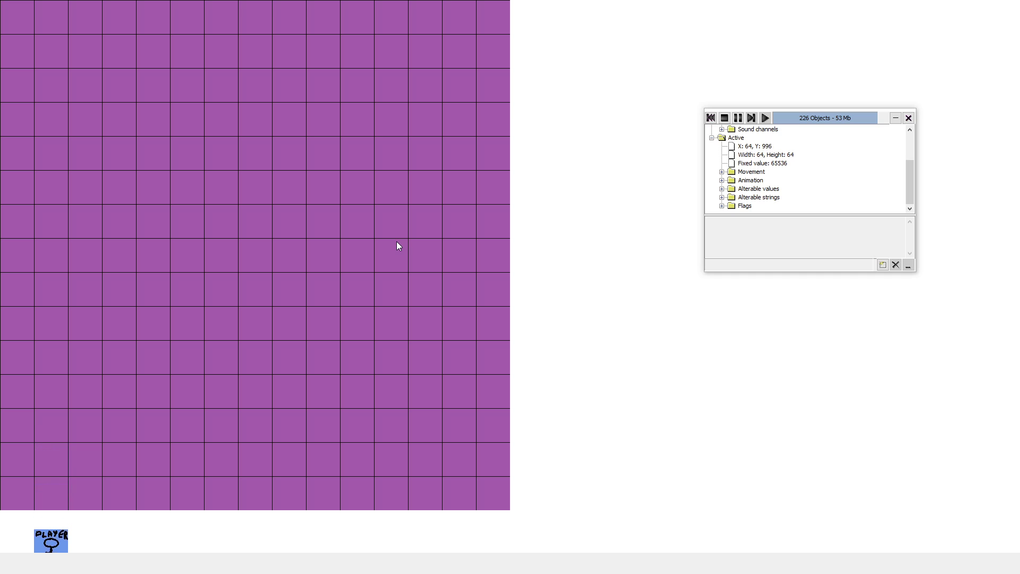
key("Up")
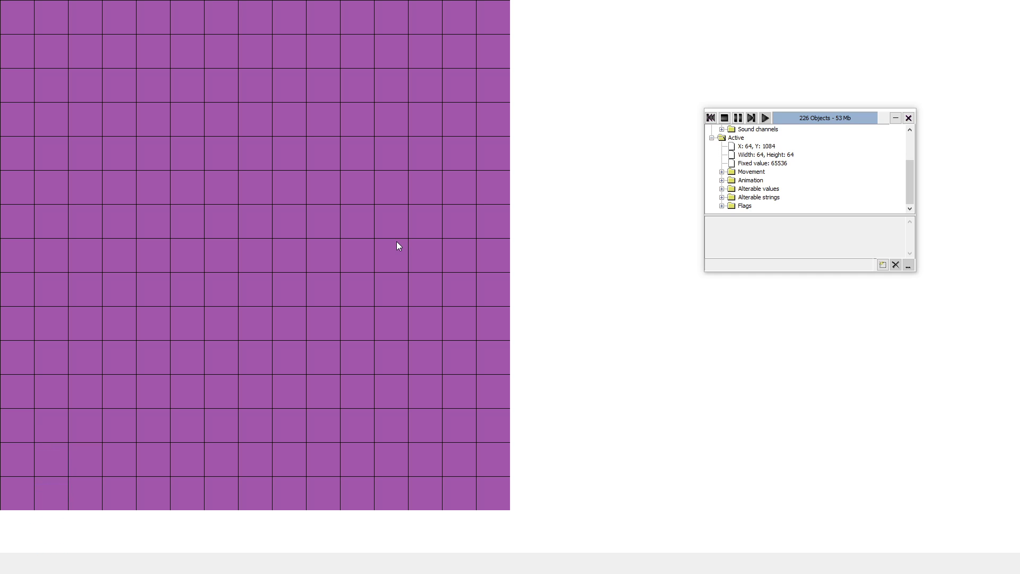
key("Down")
key("Up")
key("Right")
key("Up")
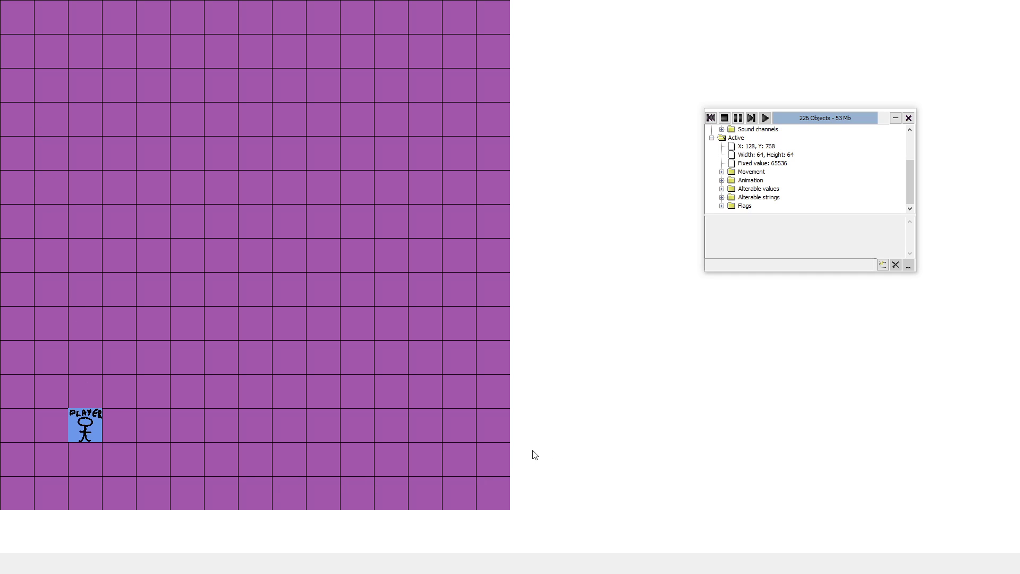
left_click(724, 119)
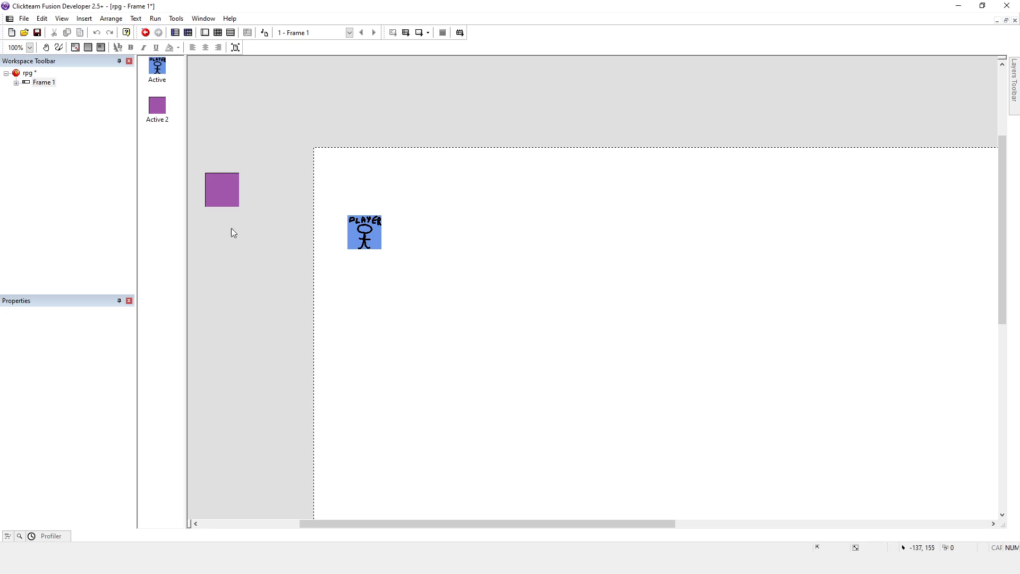
left_click(42, 83)
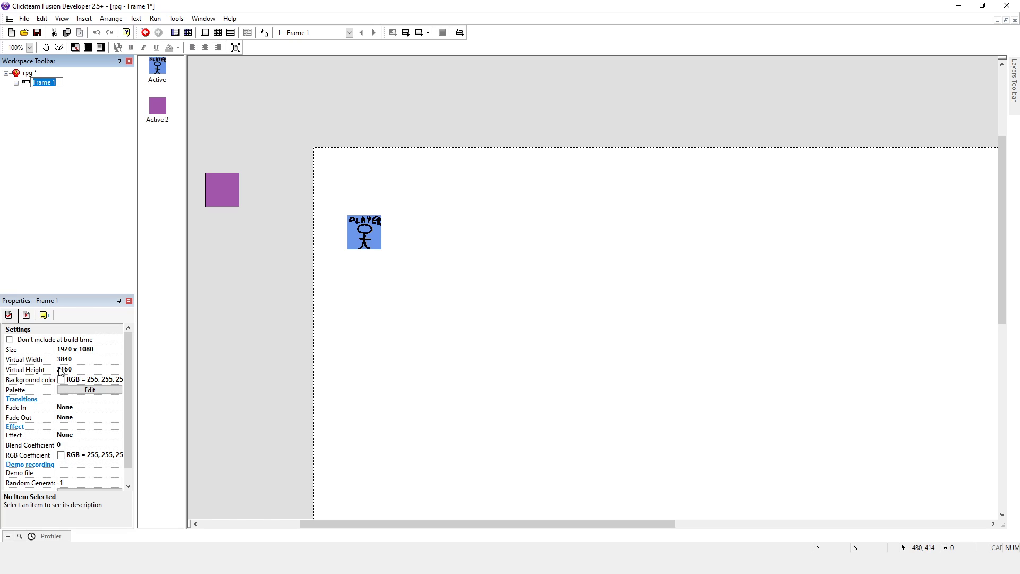
scroll(277, 333, "down", 3)
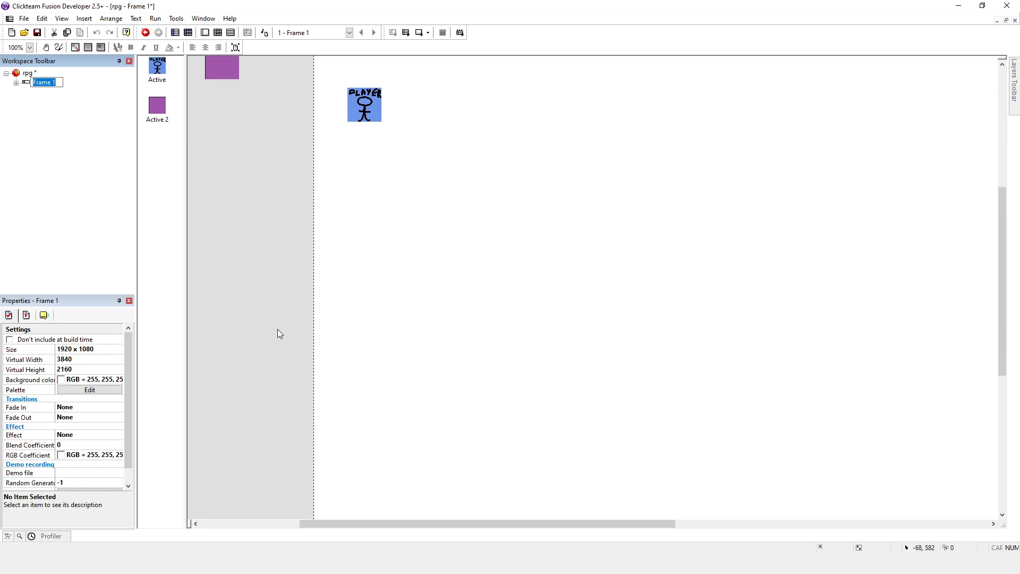
scroll(277, 333, "up", 1)
scroll(278, 329, "down", 4)
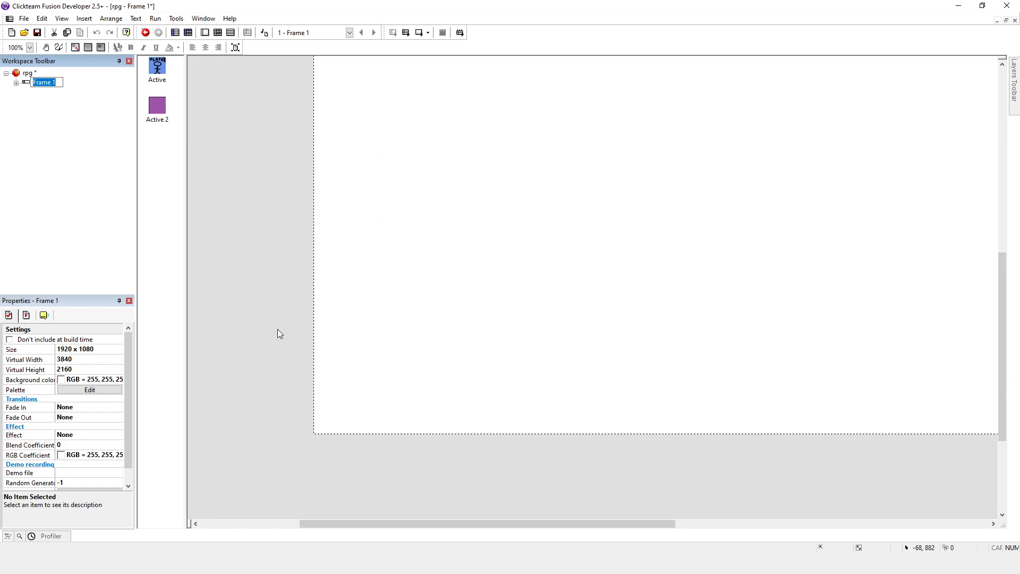
left_click(290, 322)
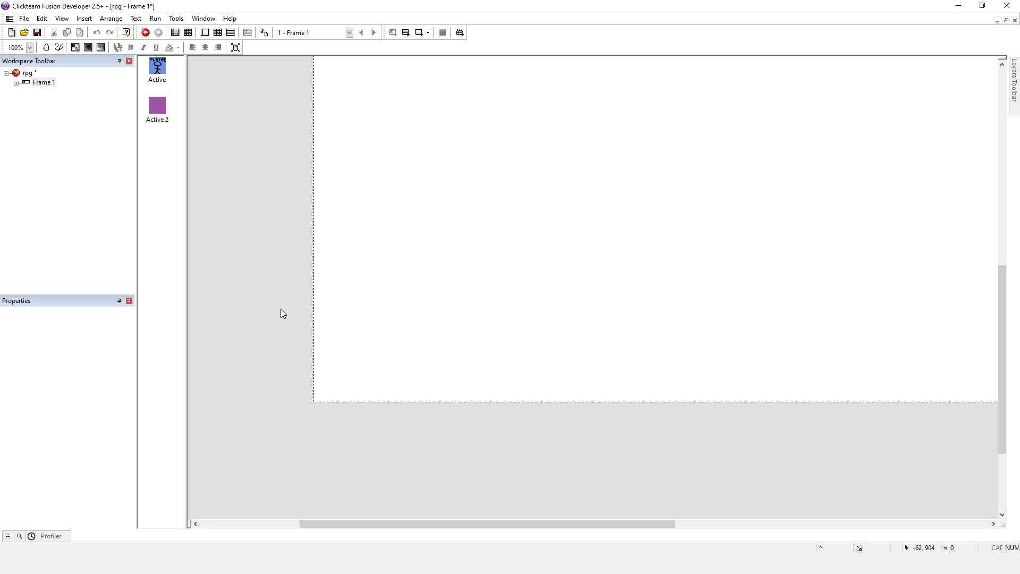
scroll(326, 317, "up", 10)
scroll(326, 316, "down", 10)
left_click(43, 83)
left_click(42, 83)
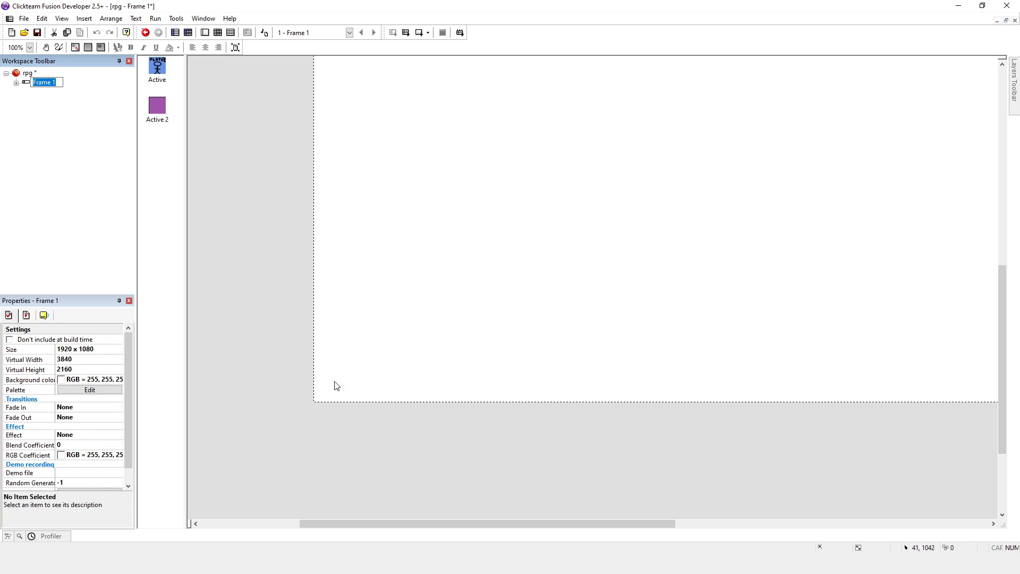
scroll(390, 375, "down", 1)
scroll(391, 379, "up", 12)
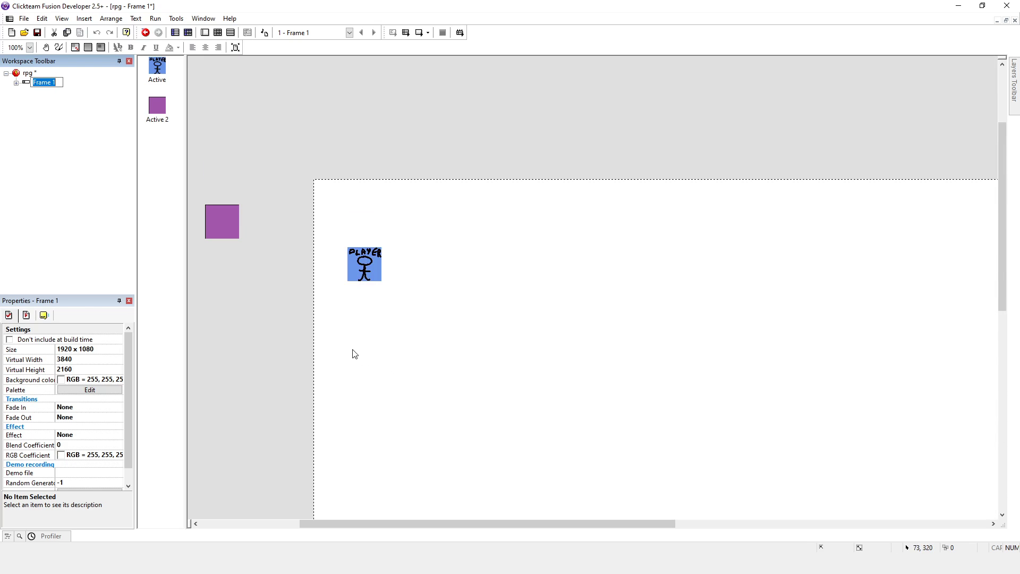
left_click(224, 220)
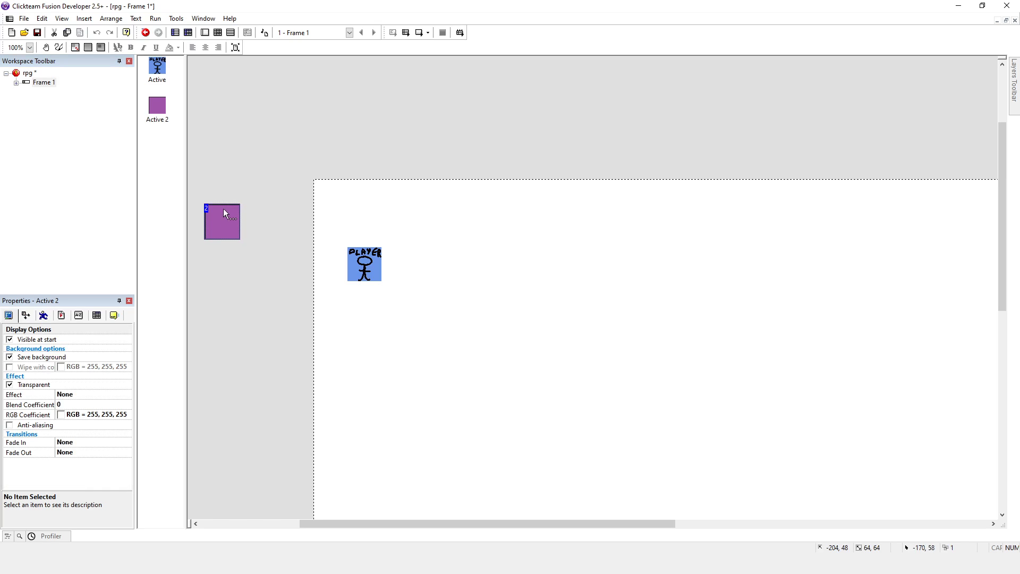
left_click(273, 255)
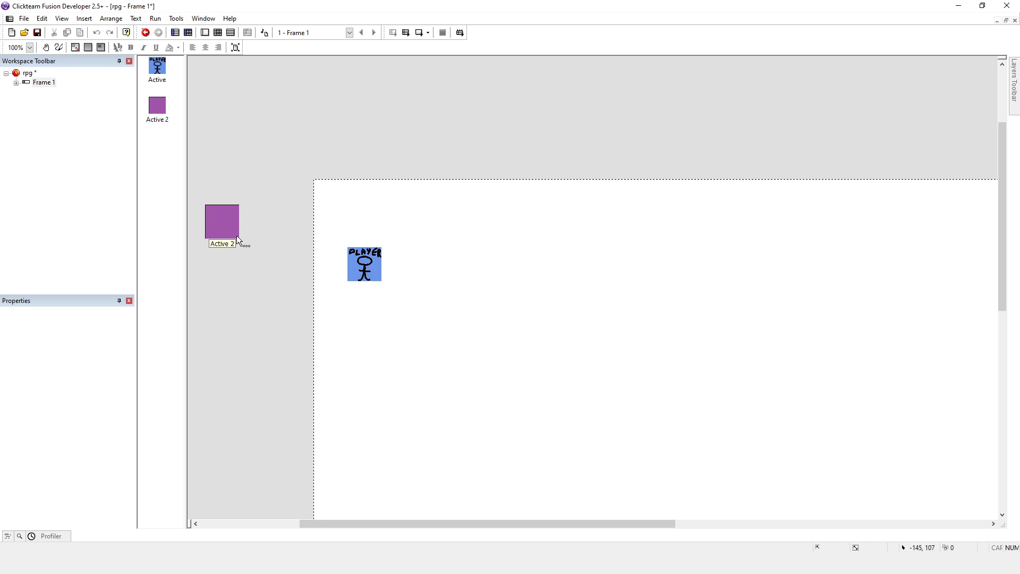
left_click(224, 224)
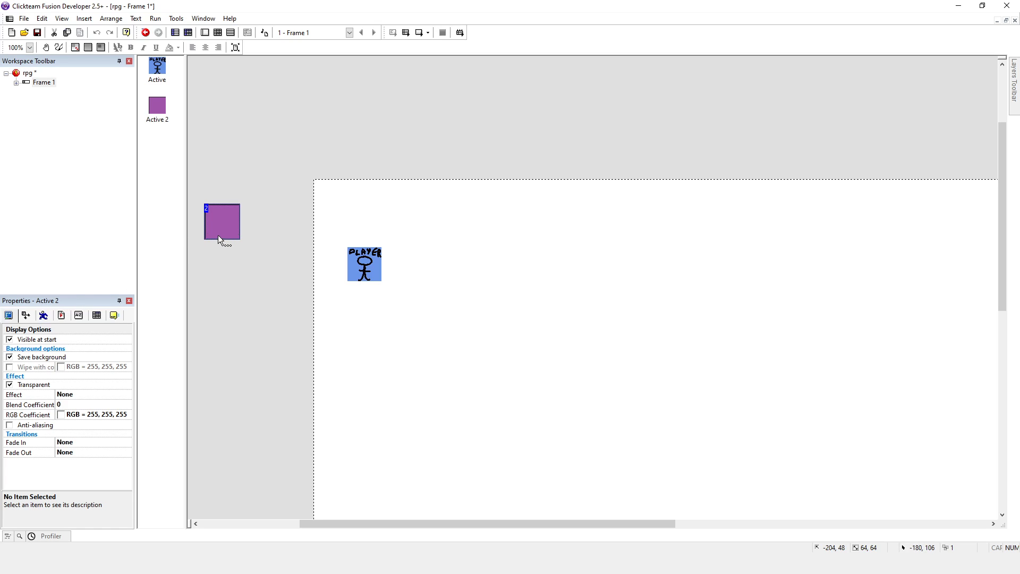
left_click(25, 315)
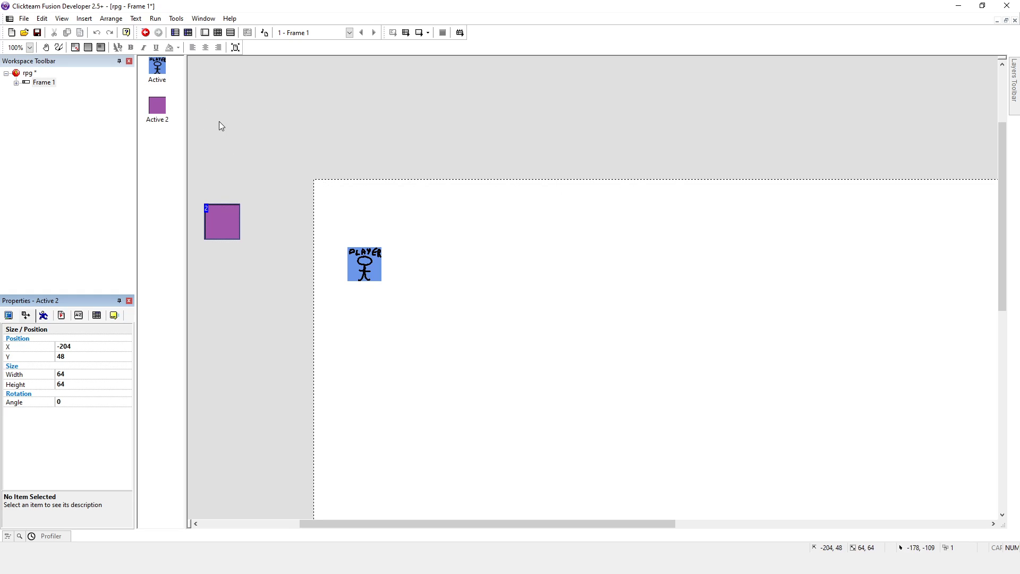
left_click(25, 81)
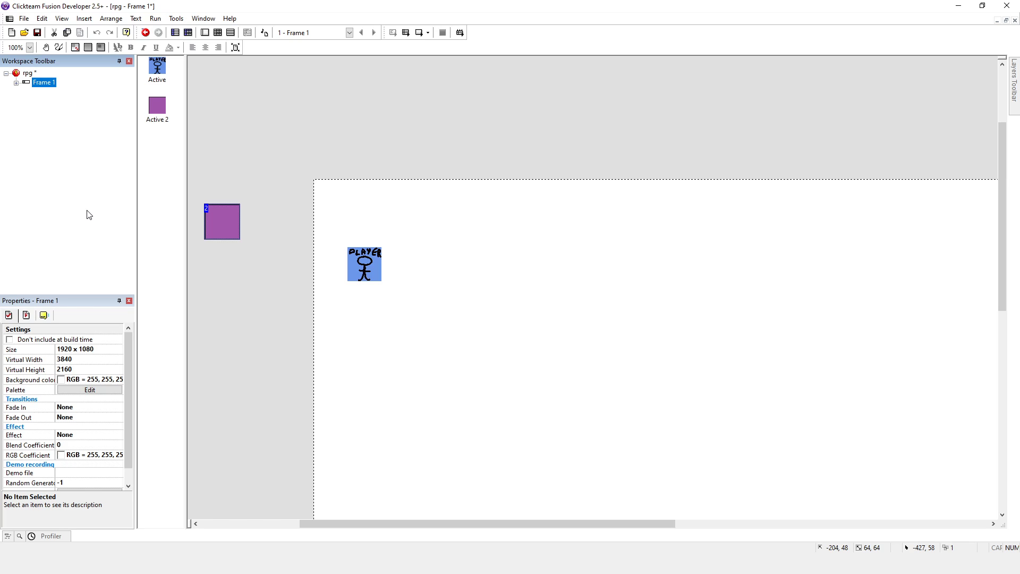
Step: Replace Frame 1's 2160 virtual height with 2112, leaving the 3840 width unchanged
left_click(91, 369)
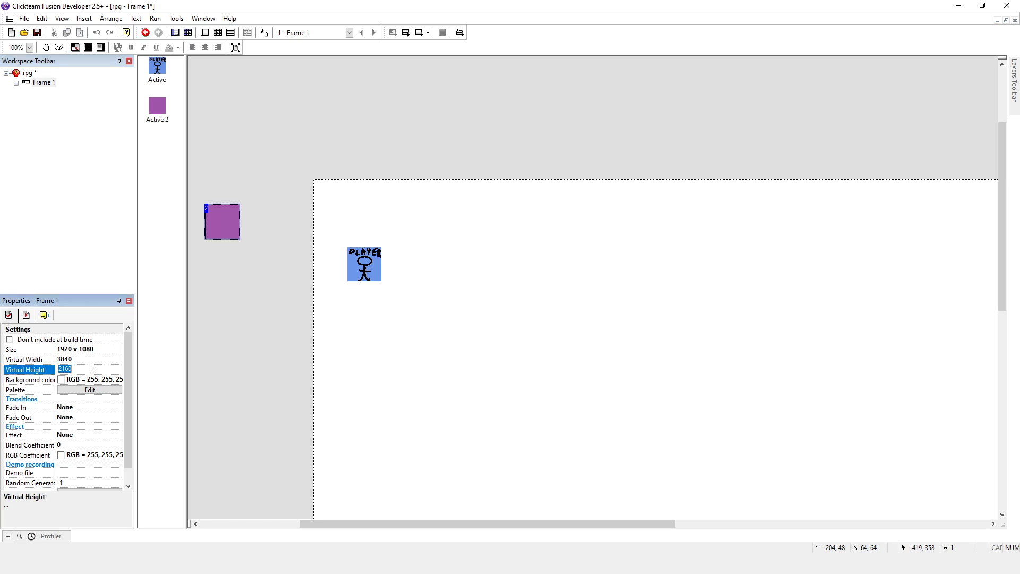
type("2112")
left_click(93, 359)
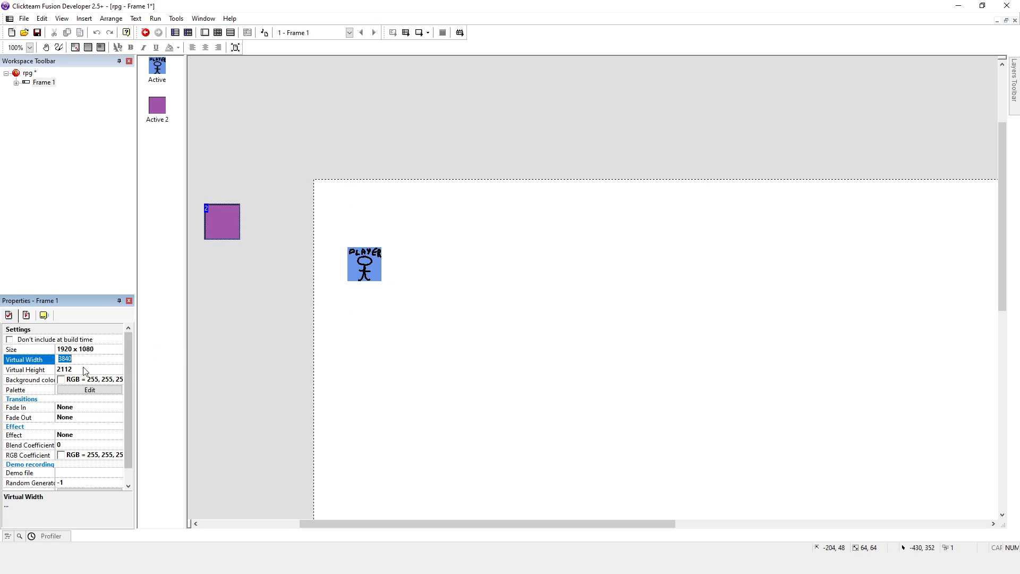
left_click(73, 370)
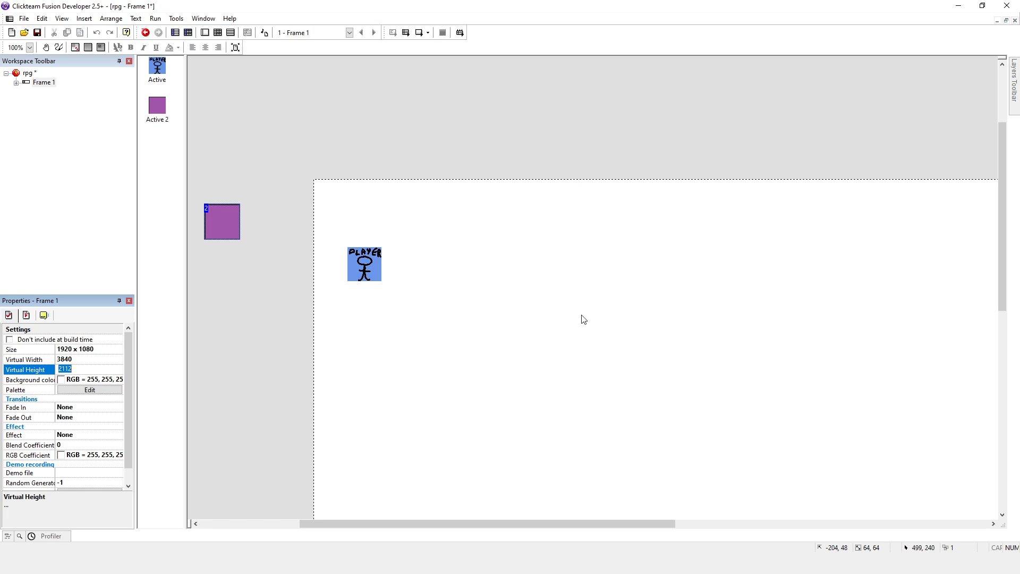
left_click_drag(605, 529, 880, 530)
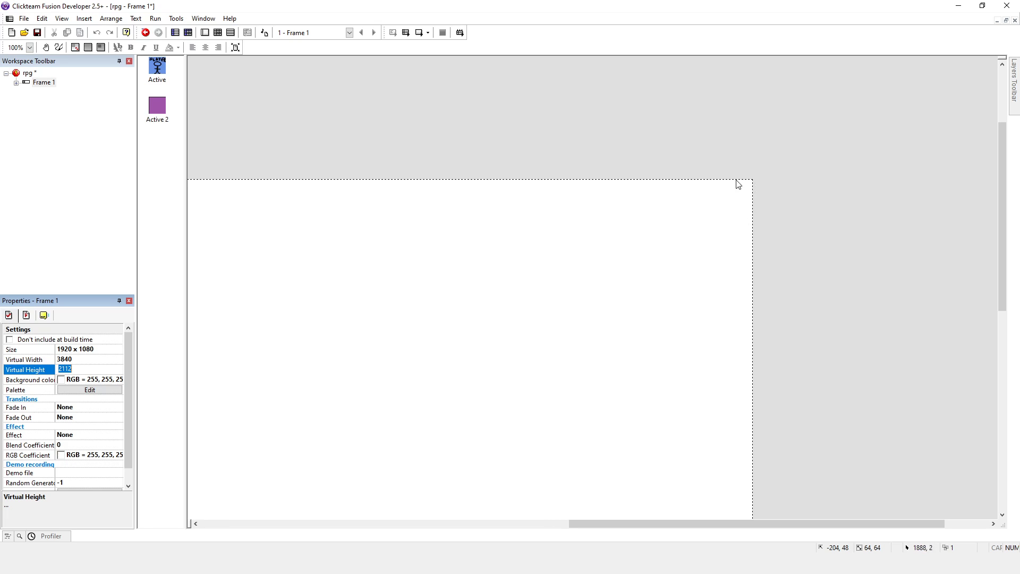
left_click_drag(655, 523, 351, 511)
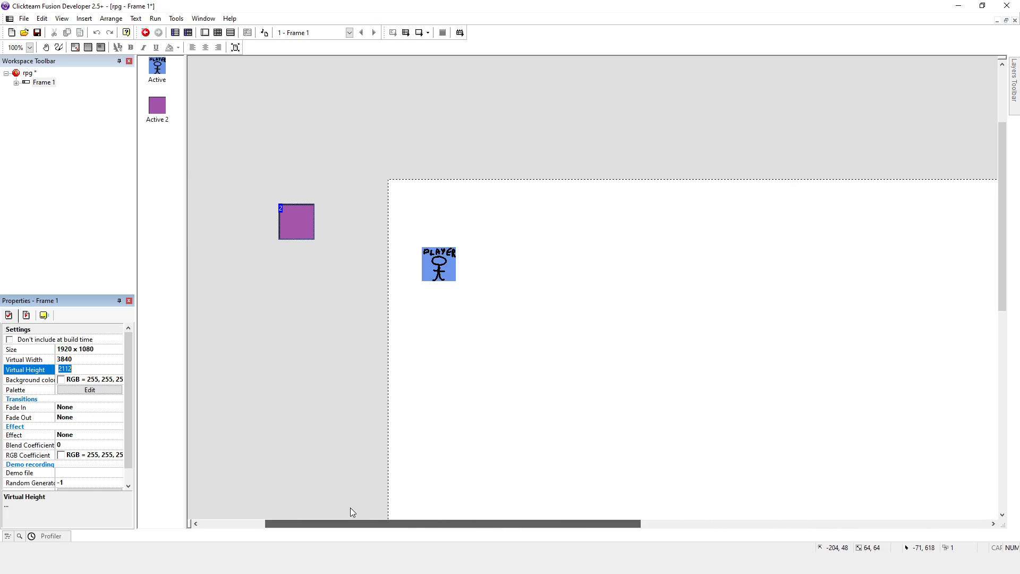
left_click(323, 330)
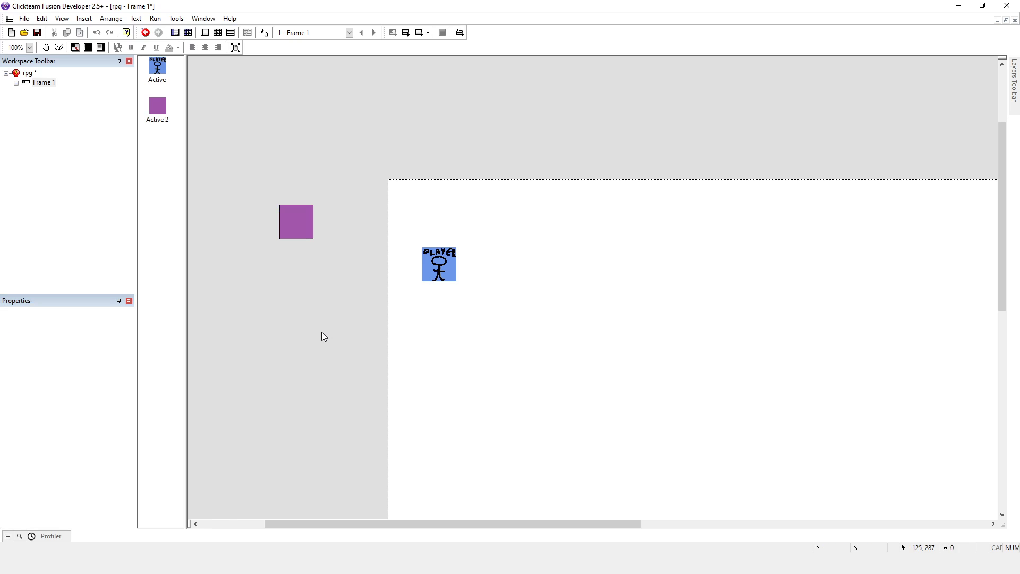
left_click(44, 82)
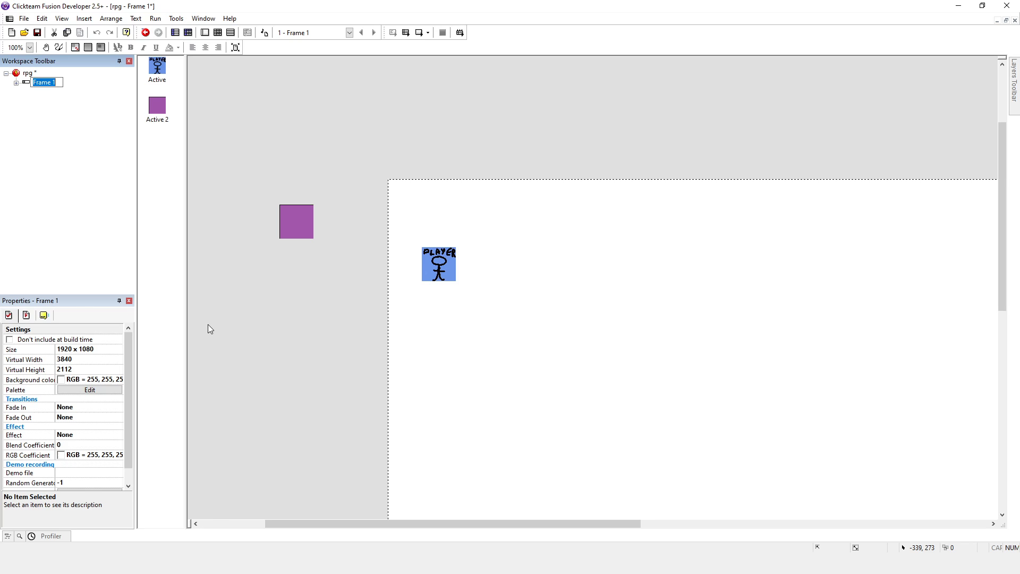
left_click(303, 217)
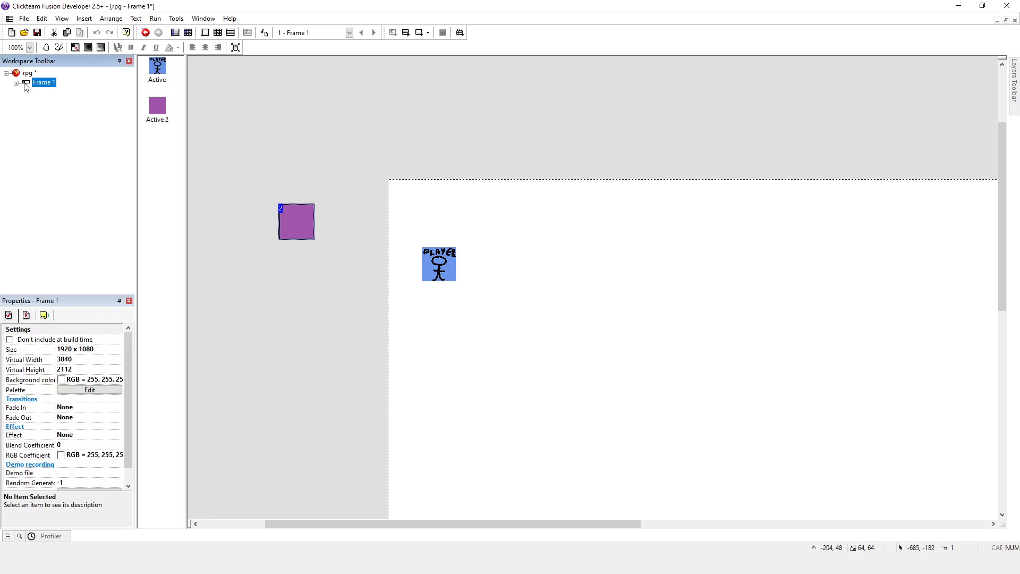
left_click(74, 359)
left_click(79, 358)
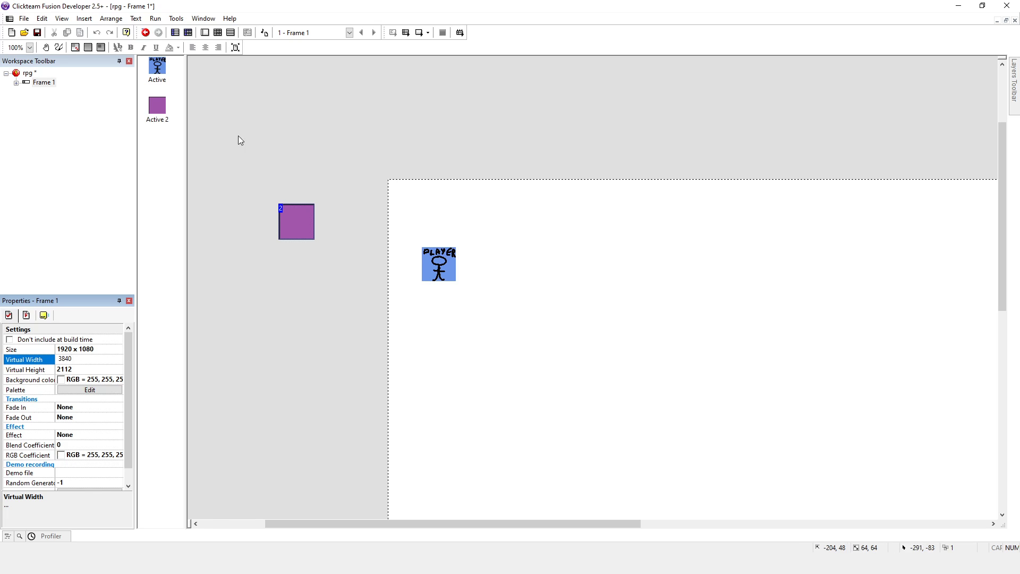
left_click(155, 19)
Step: Run the application and step the player down and right across the grid to X 256, Y 512
left_click(166, 44)
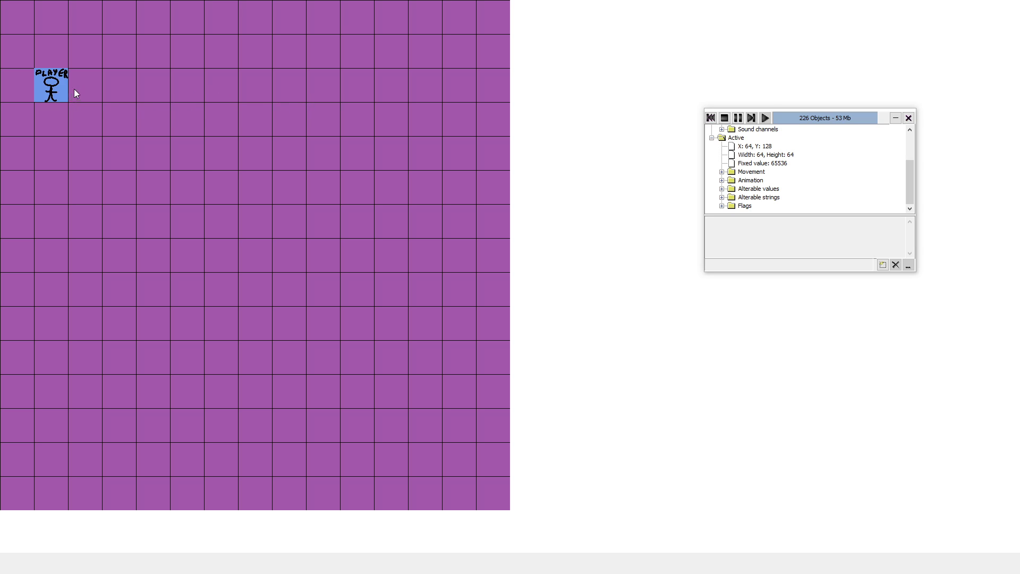
key("Down")
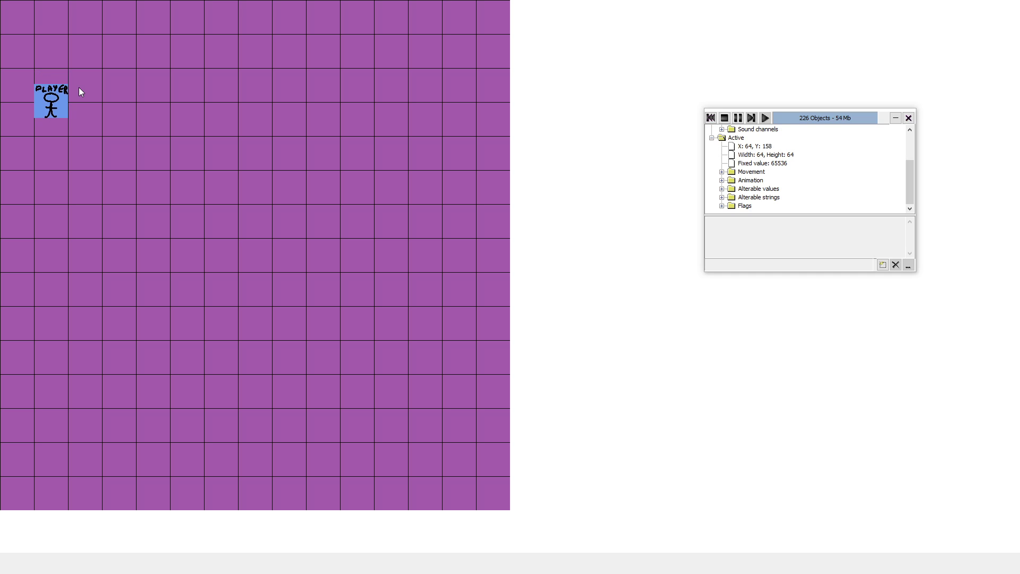
key("Right")
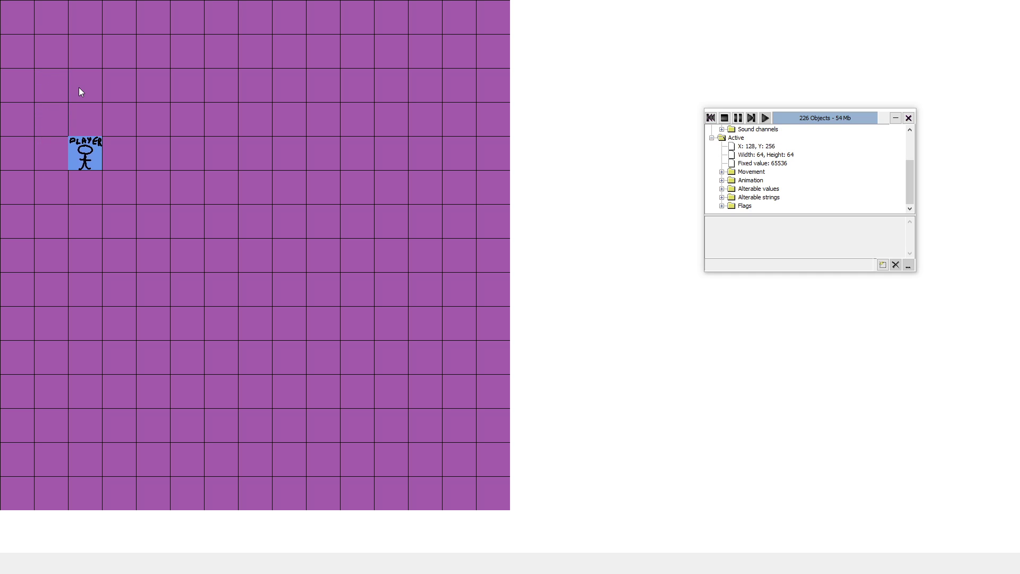
key("Down")
key("Down")
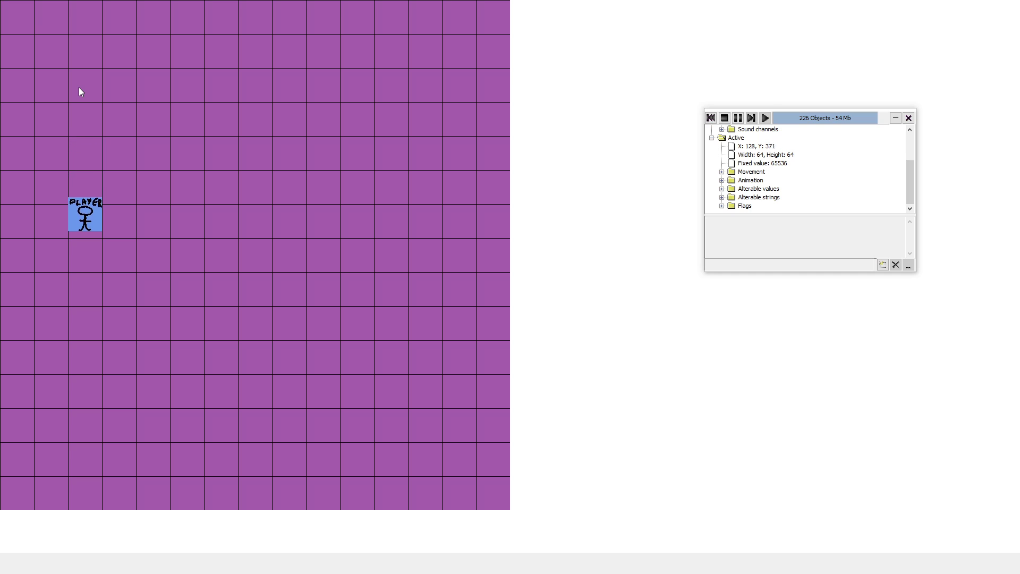
key("Right")
key("Down")
key("Right")
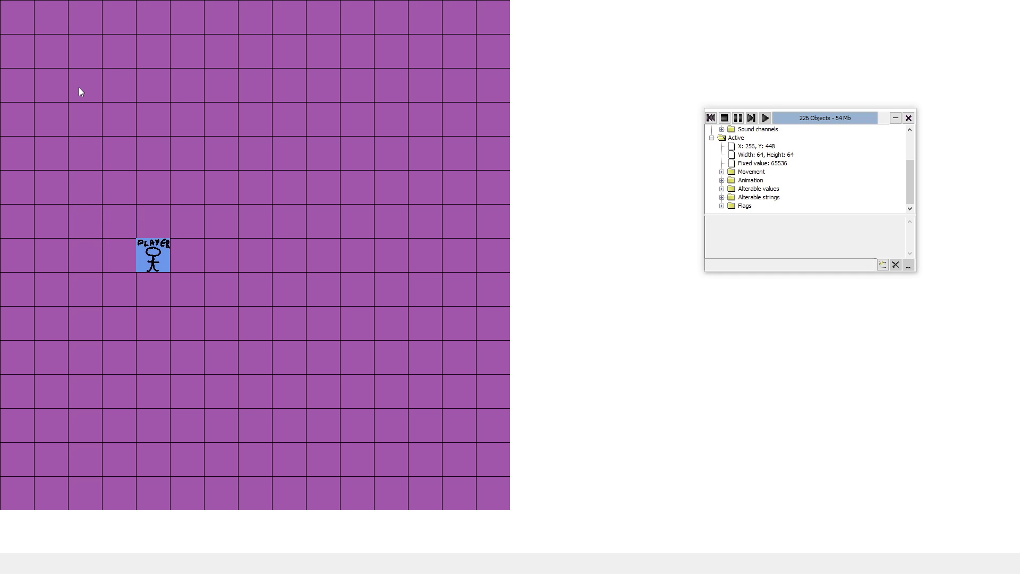
key("Down")
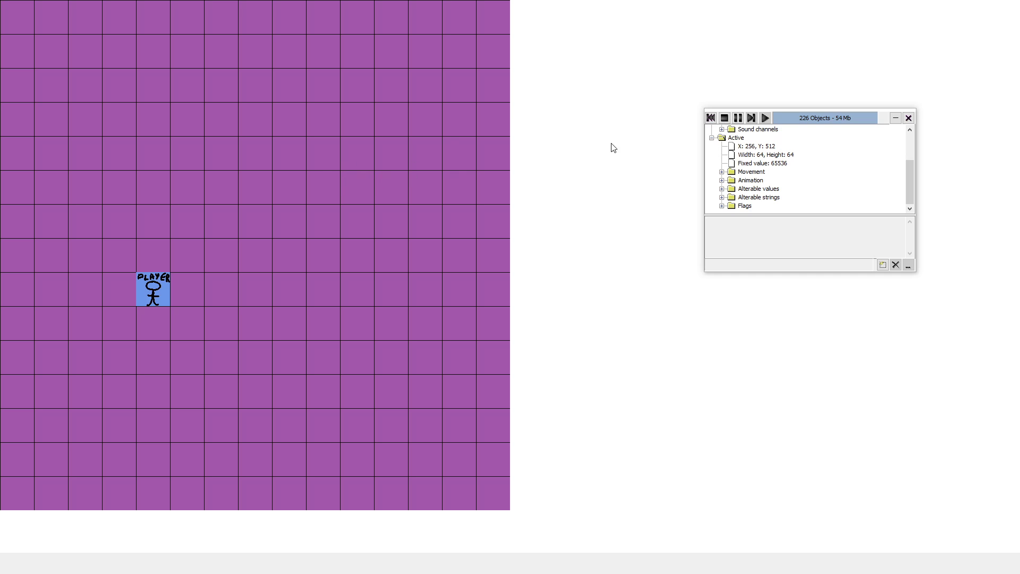
Step: Stop the game and change the rpg application's gridSize global value from 64 to 32
left_click(724, 118)
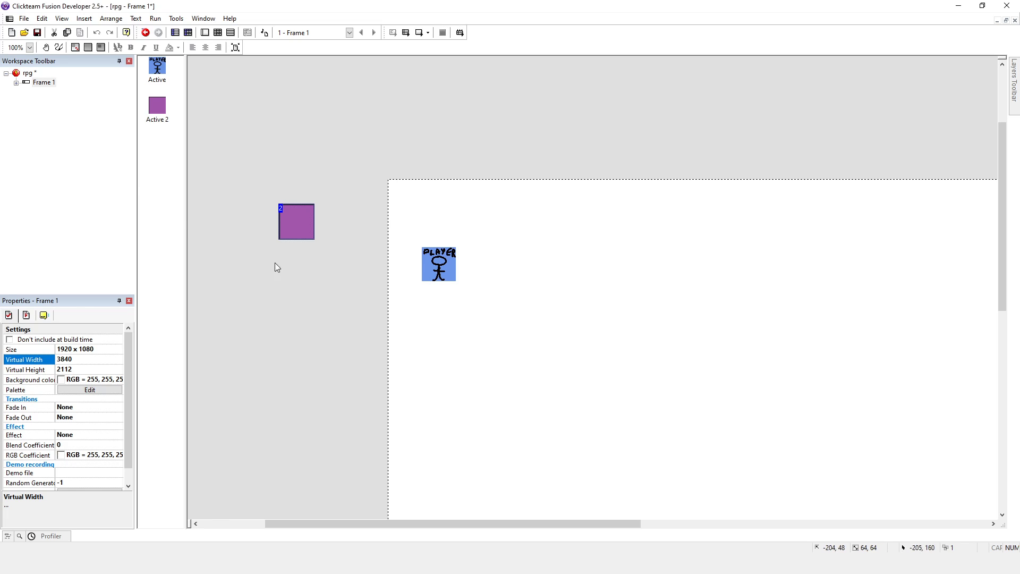
left_click(28, 72)
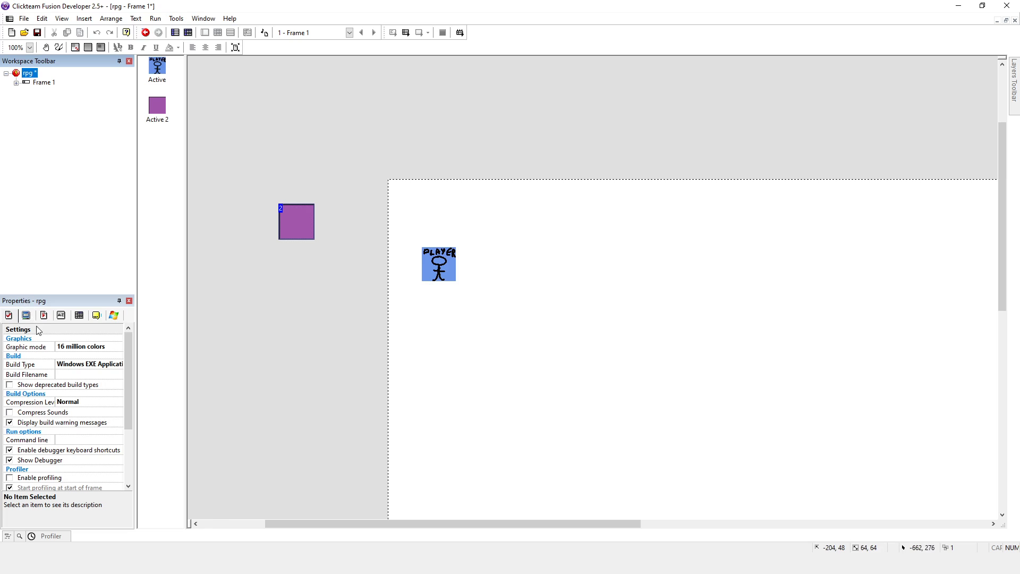
left_click(61, 315)
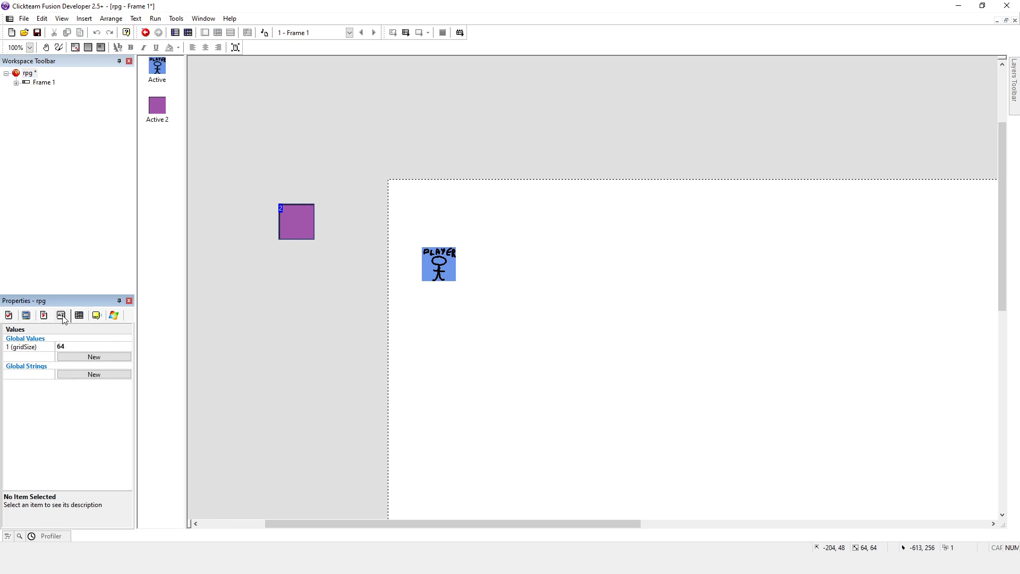
left_click(65, 348)
type("32")
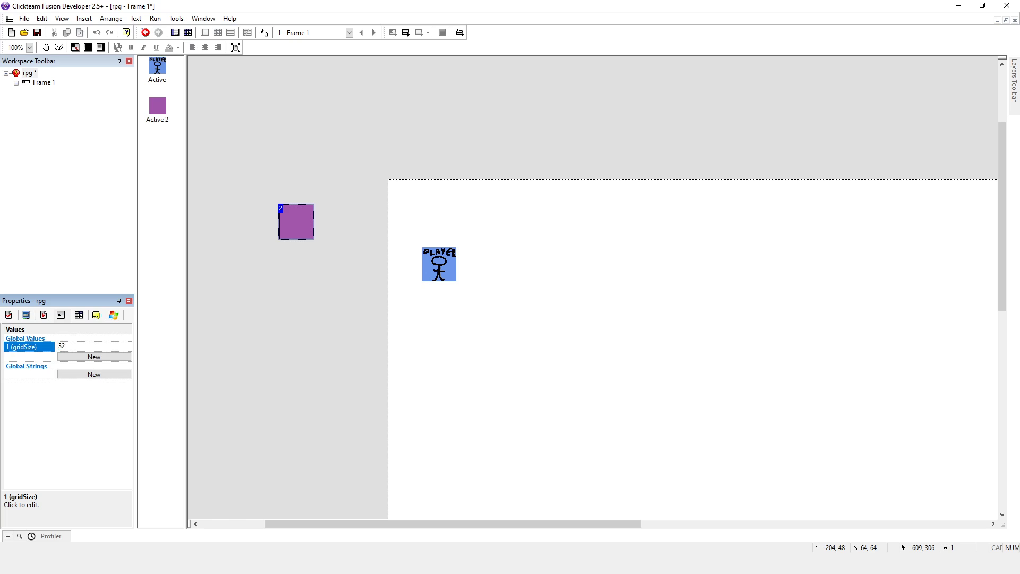
left_click(75, 410)
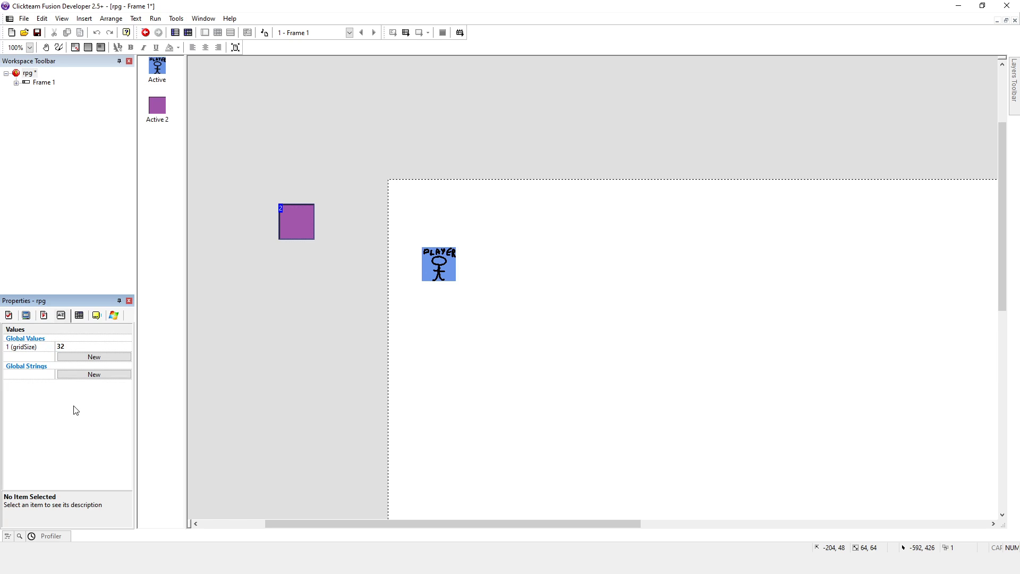
Step: Test-run the whole application and stop it again
left_click(155, 19)
left_click(175, 43)
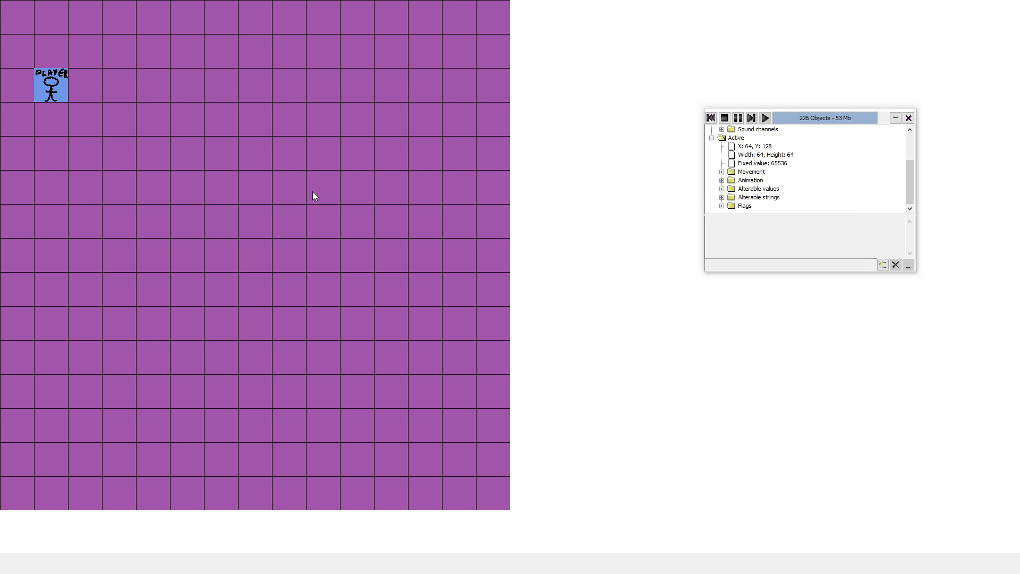
left_click(724, 118)
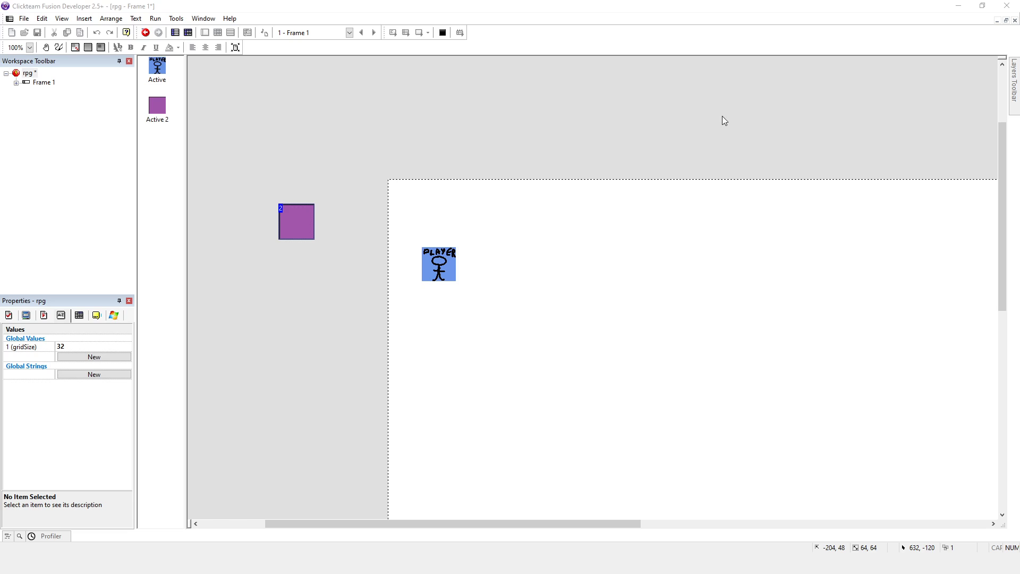
Step: Switch to the Event Editor and review the Tiles and Tile Creation actions using gridSize / 64.0
left_click(218, 33)
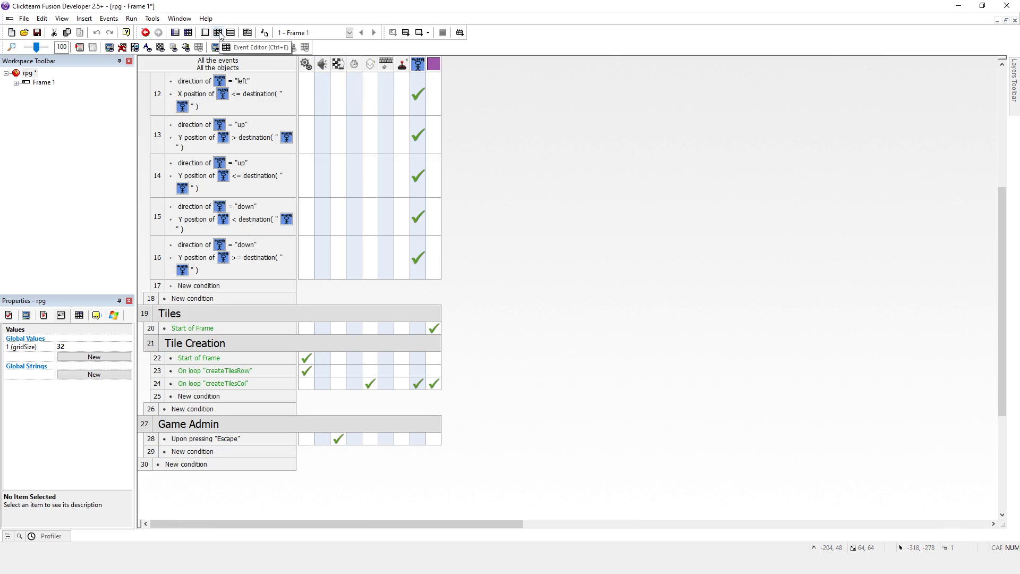
mouse_move(435, 328)
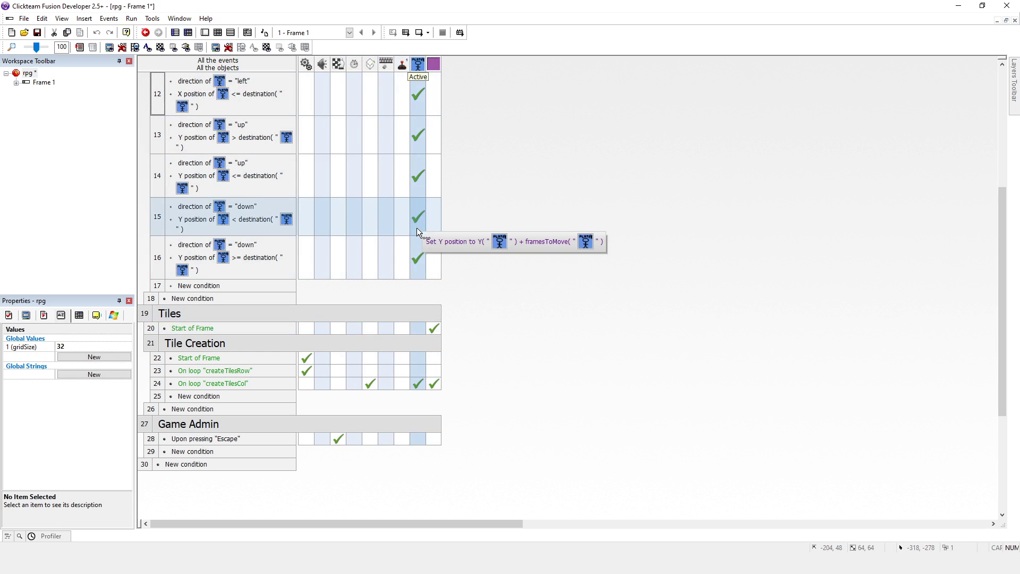
scroll(442, 291, "up", 3)
scroll(444, 285, "down", 3)
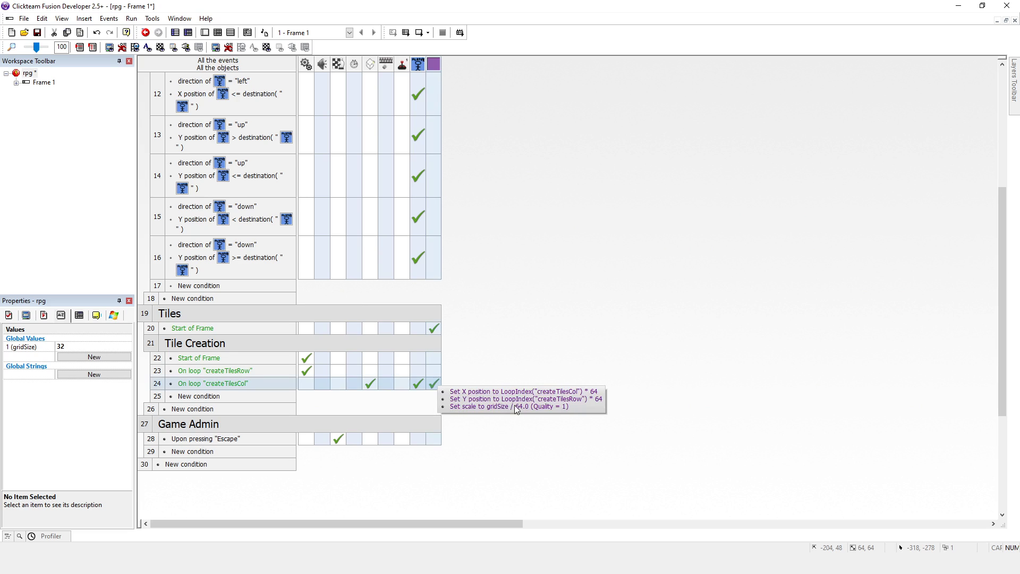
Step: Test-run the application and stop it to return to the events
left_click(130, 18)
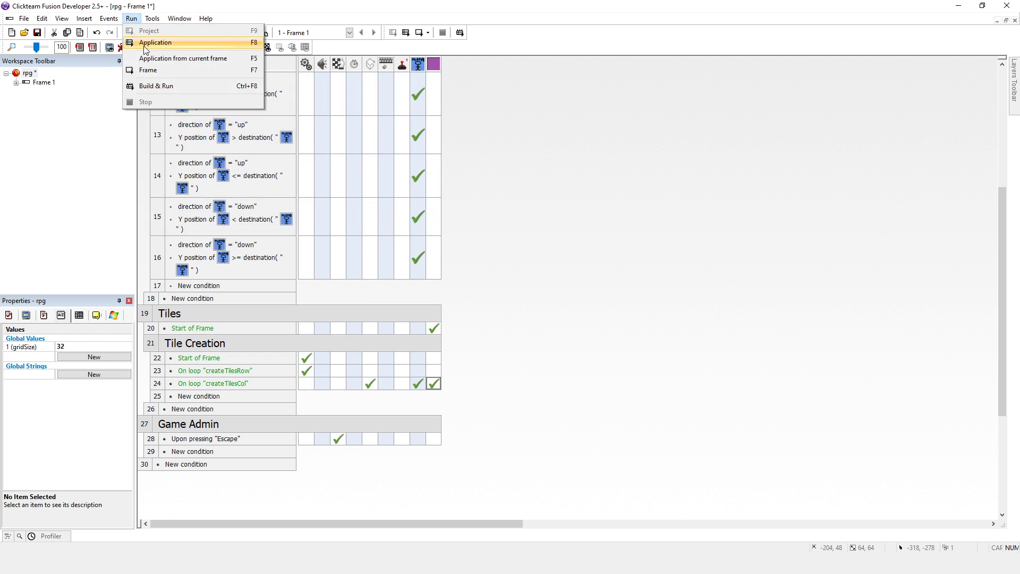
left_click(144, 45)
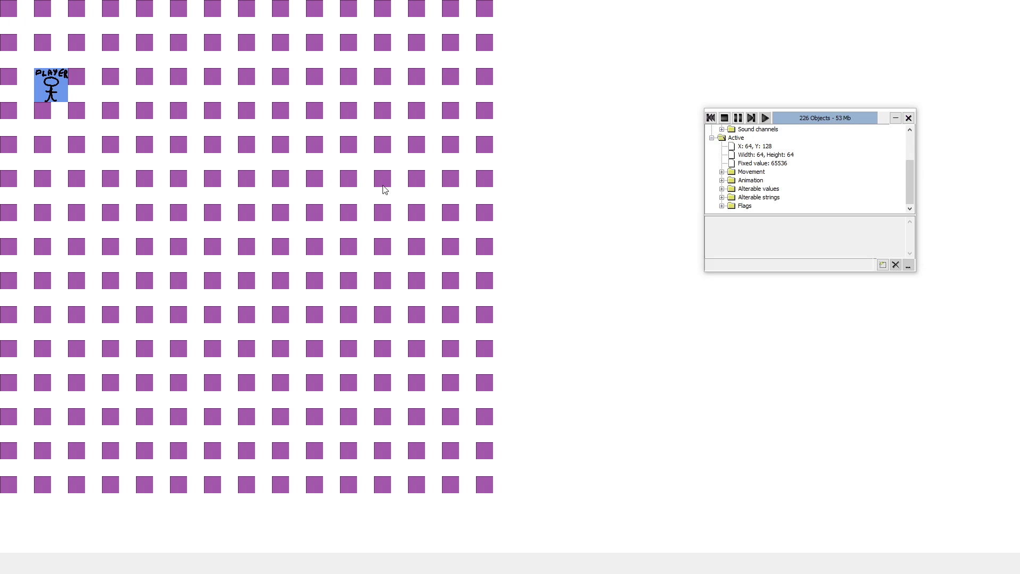
left_click(724, 118)
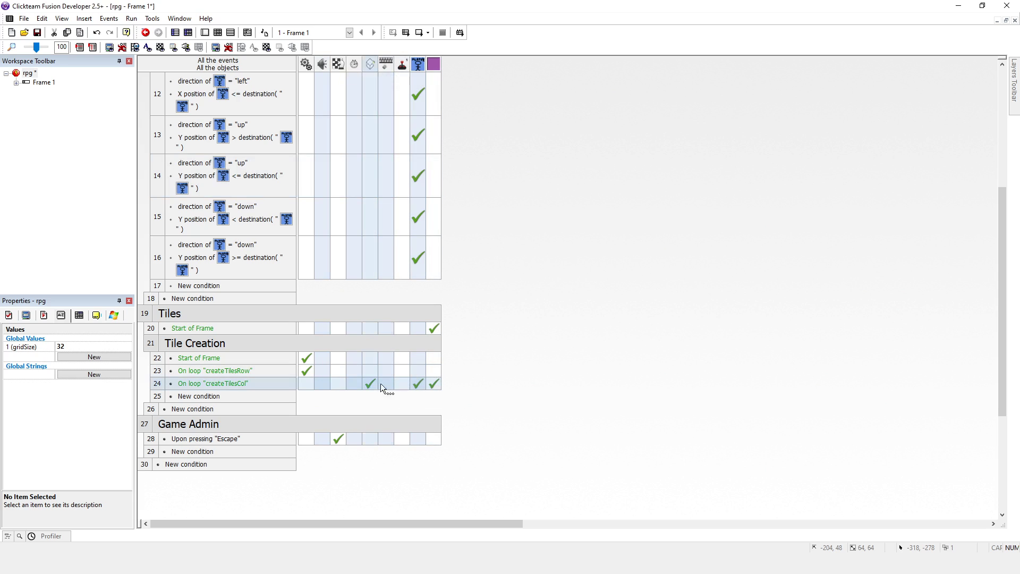
Step: Replace 64 with the gridSize global value in event 24's tile X position expression
mouse_move(417, 383)
left_mouse_down()
mouse_move(320, 371)
mouse_move(434, 384)
left_mouse_up()
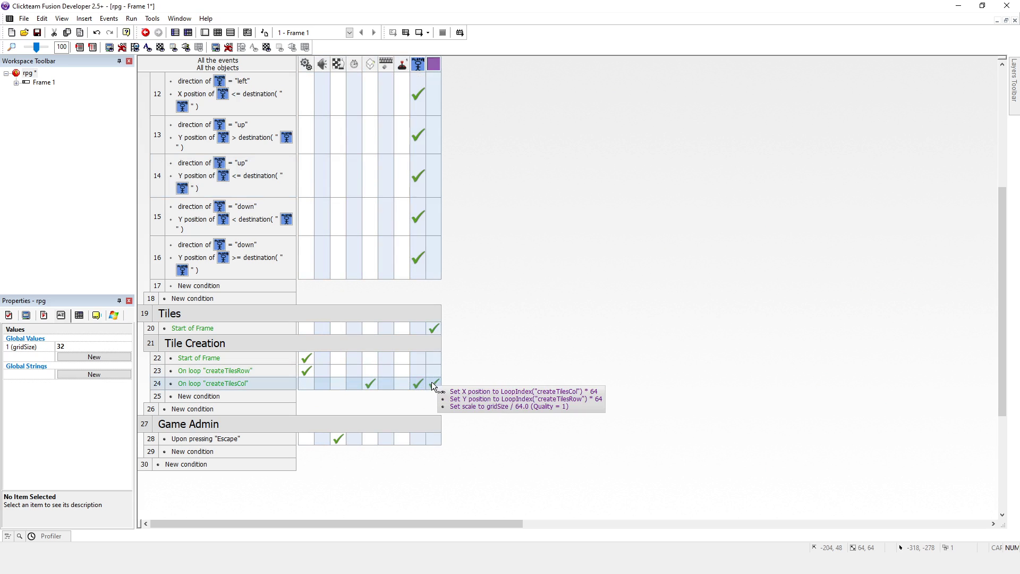
right_click(434, 383)
mouse_move(469, 364)
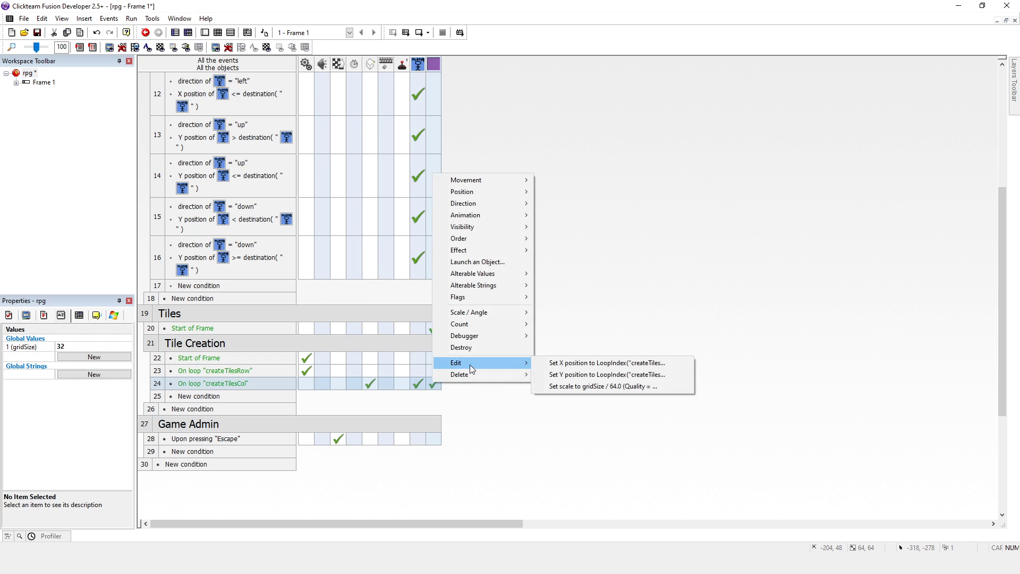
left_click(578, 365)
double_click(481, 157)
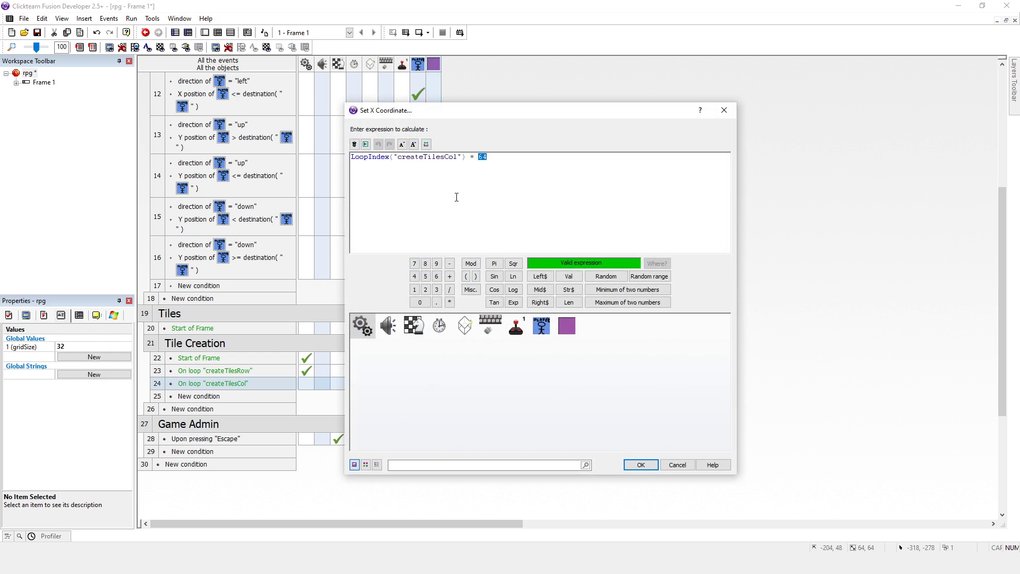
left_click(371, 331)
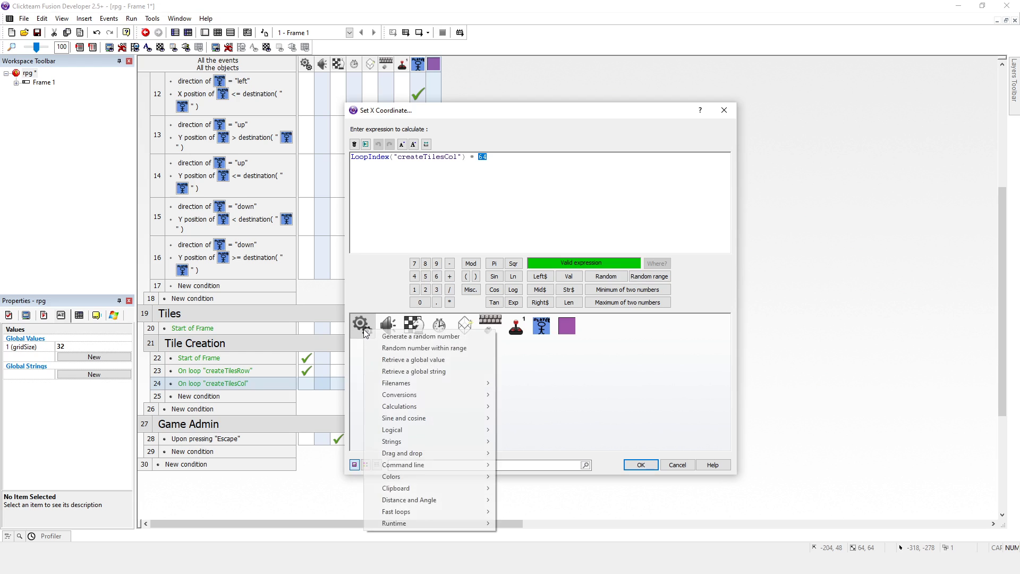
left_click(425, 360)
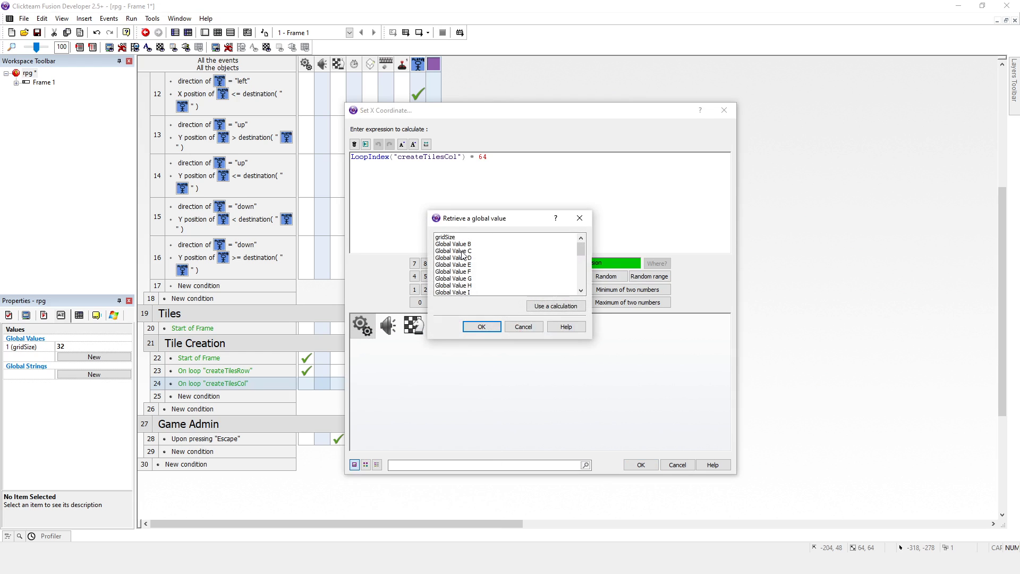
left_click(479, 239)
left_click(480, 325)
left_click_drag(513, 156, 479, 157)
key("ctrl+c")
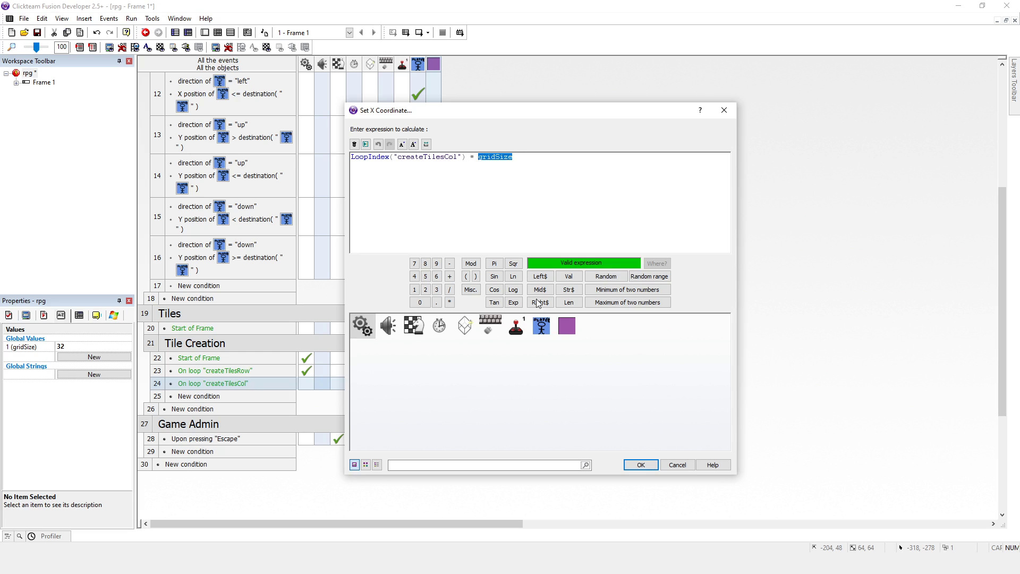
left_click(641, 465)
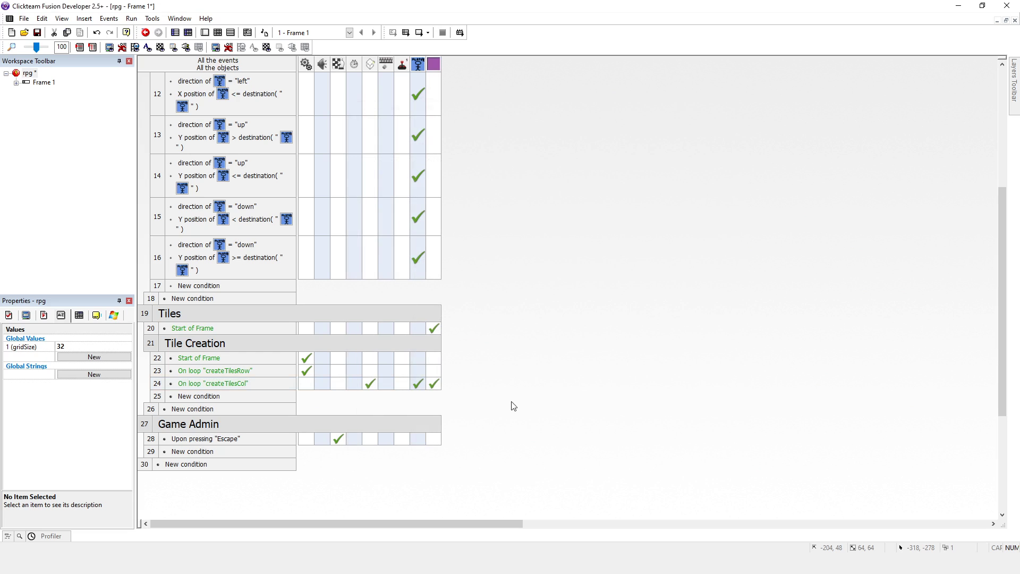
Step: Paste gridSize in place of 64 in event 24's tile Y position expression
right_click(436, 383)
mouse_move(461, 371)
left_click(611, 376)
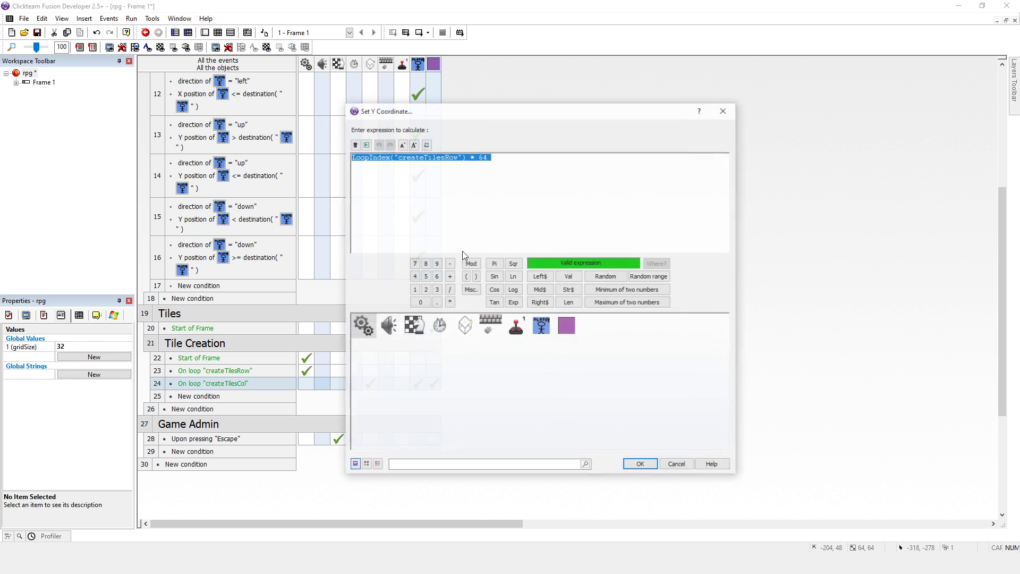
double_click(483, 156)
key("ctrl+v")
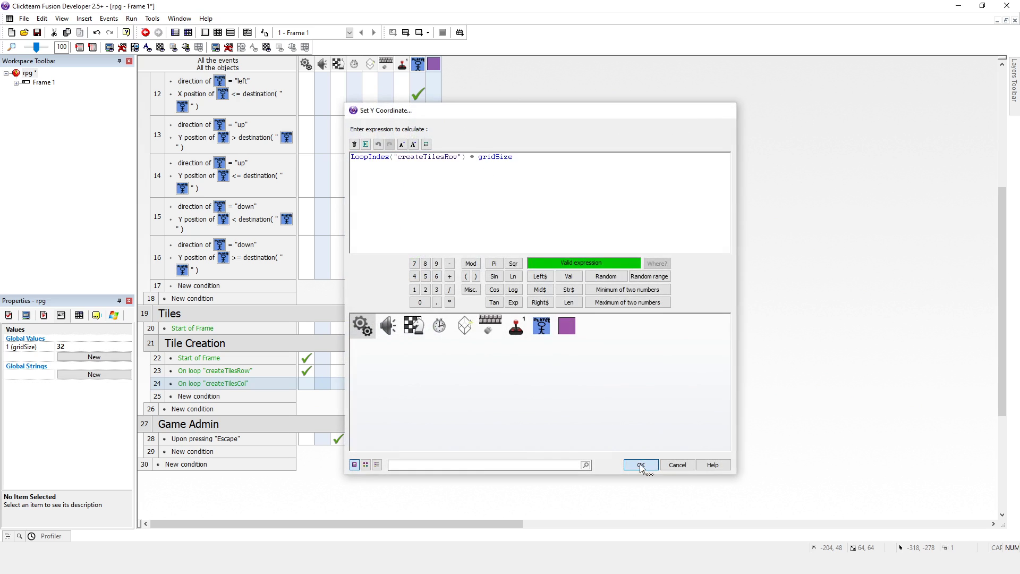
left_click(643, 463)
Step: Run the game, move the player right and down over the smaller tiles, then stop it
left_click(131, 18)
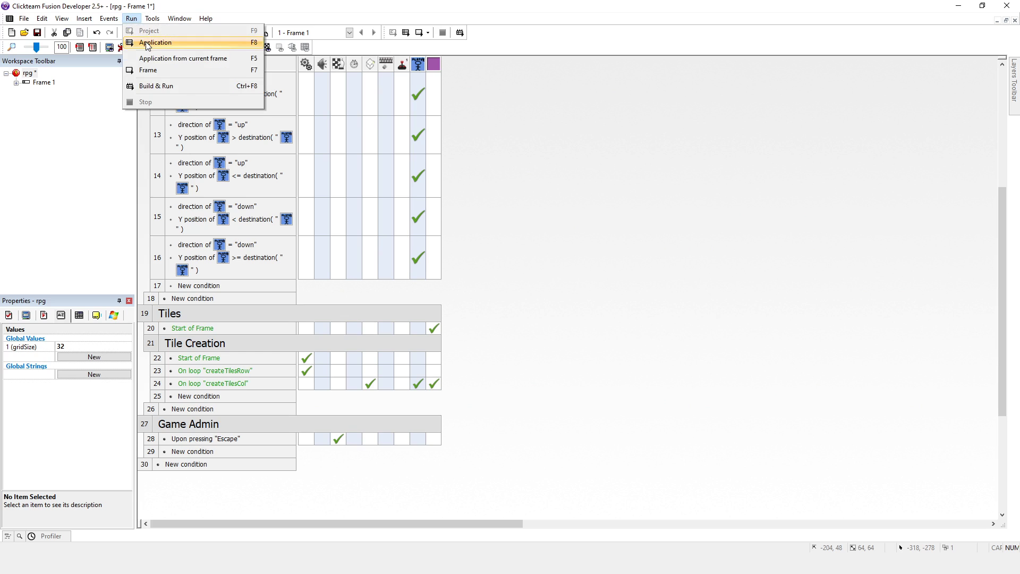
left_click(187, 80)
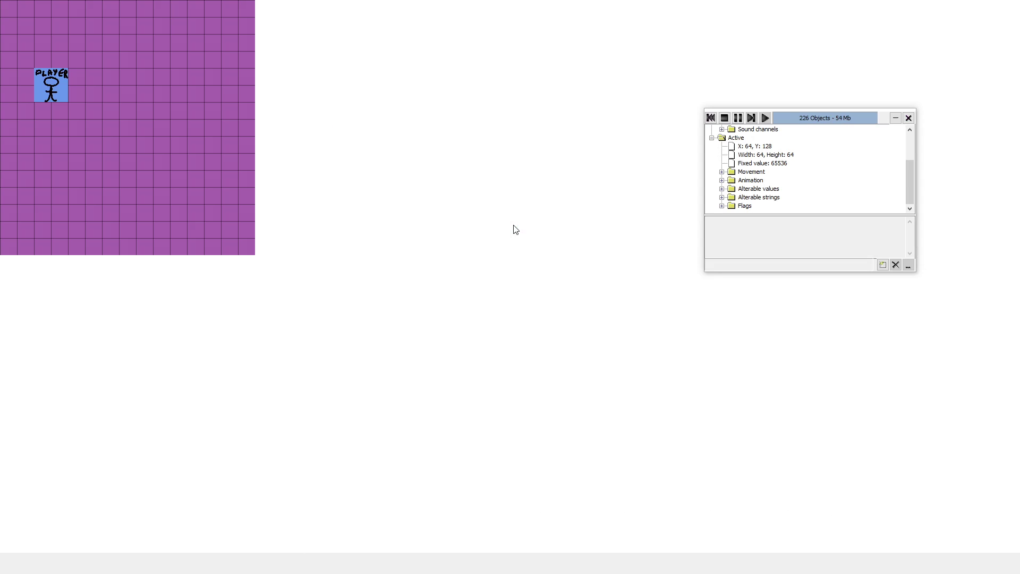
key("Right")
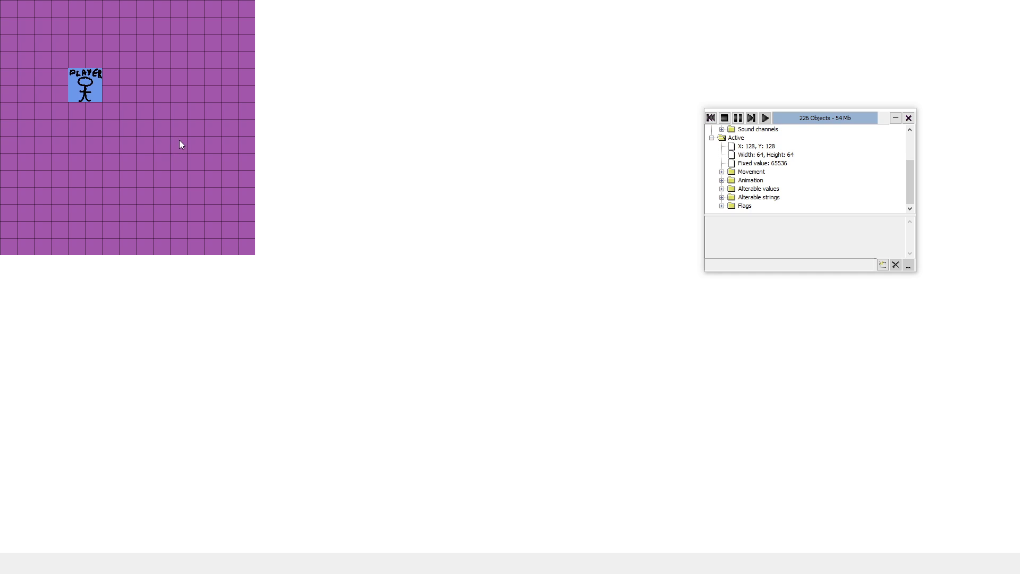
key("Down")
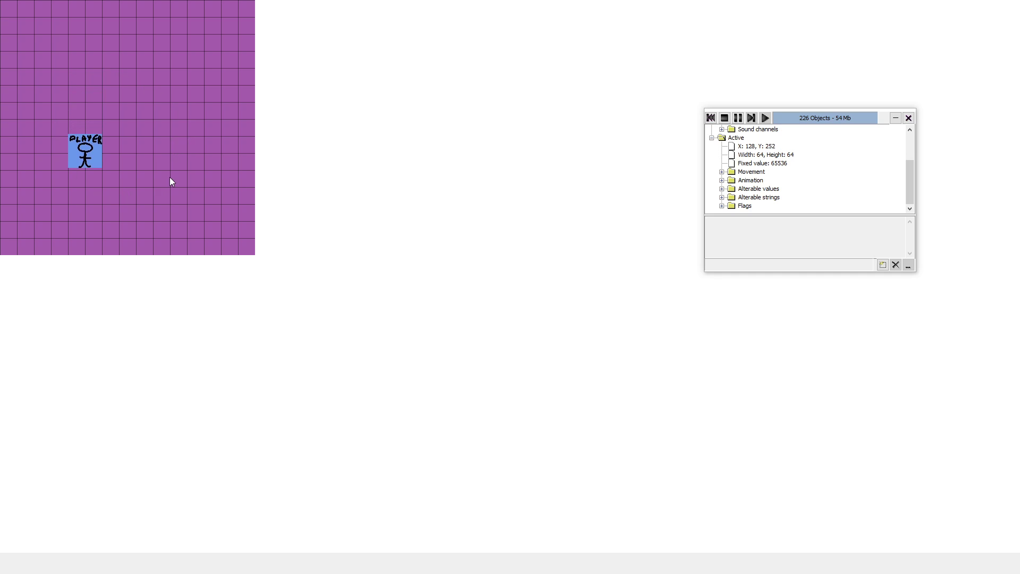
key("Right")
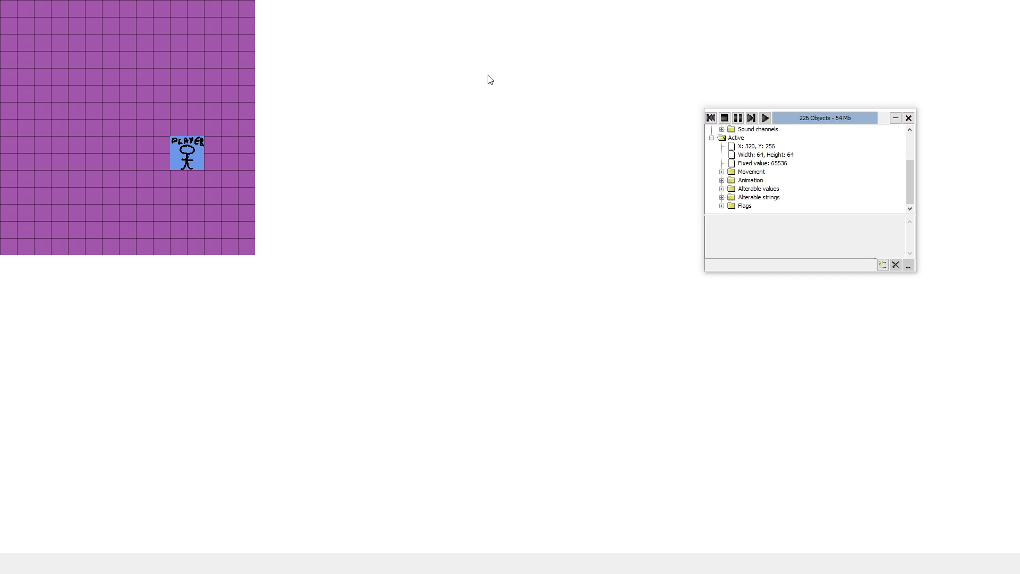
left_click(725, 118)
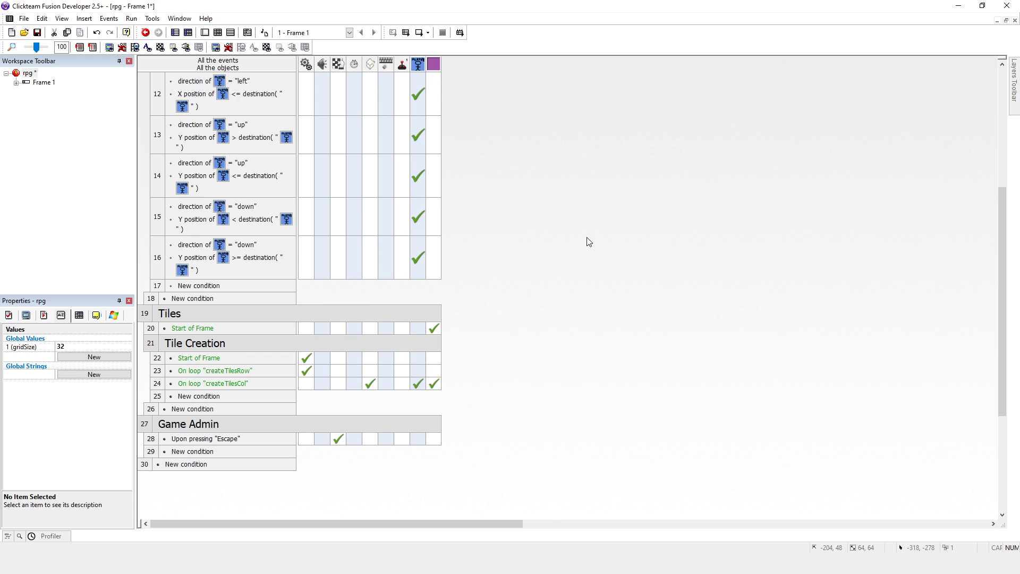